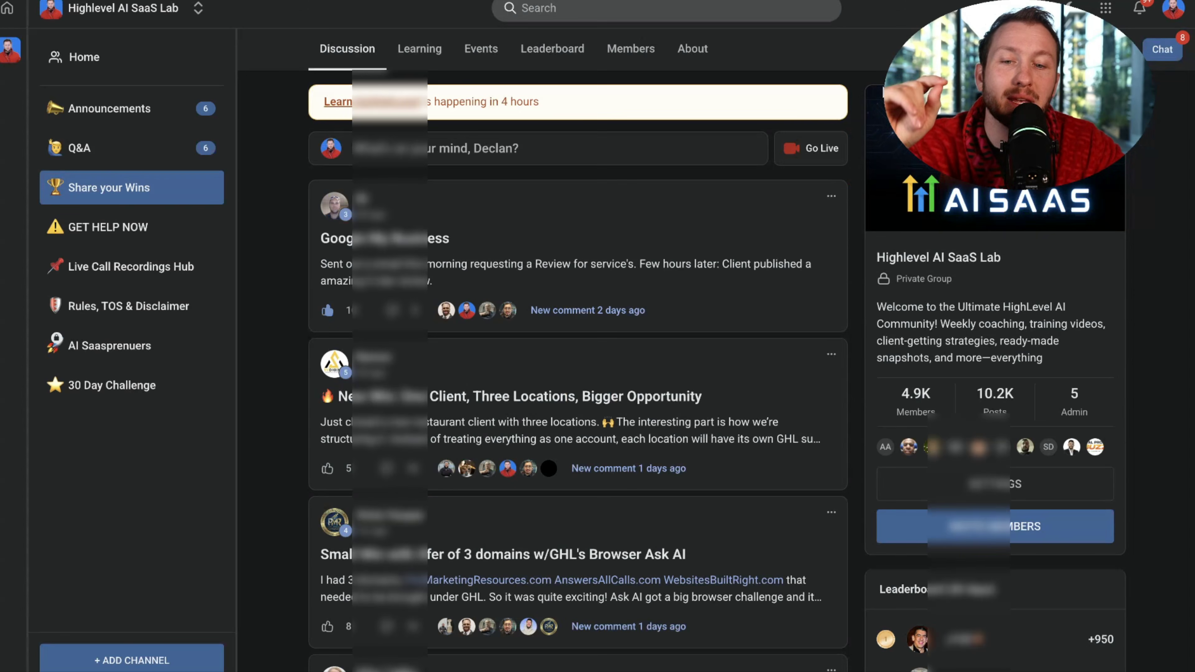
Step: Browse the community's Share your Wins posts and look through the course catalogue in its Learning area
{"action": "scroll", "coordinate": [808, 276], "scroll_direction": "down", "scroll_amount": 10}
{"action": "scroll", "coordinate": [808, 277], "scroll_direction": "up", "scroll_amount": 10}
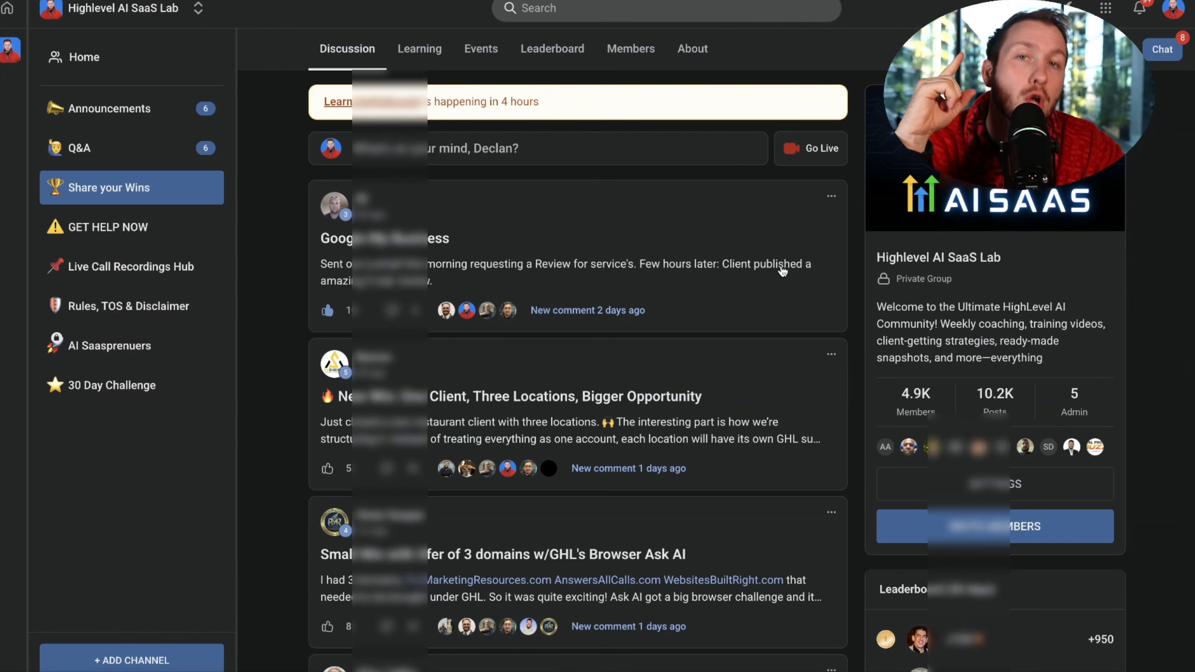
{"action": "left_click", "coordinate": [419, 56]}
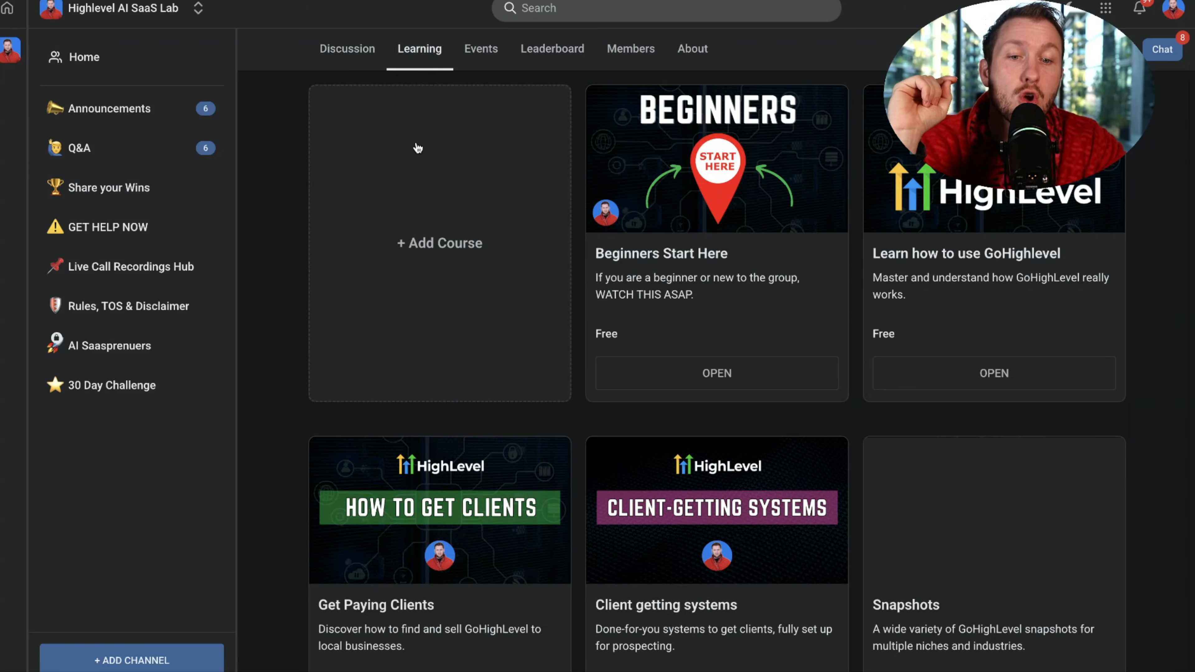
{"action": "scroll", "coordinate": [565, 277], "scroll_direction": "down", "scroll_amount": 10}
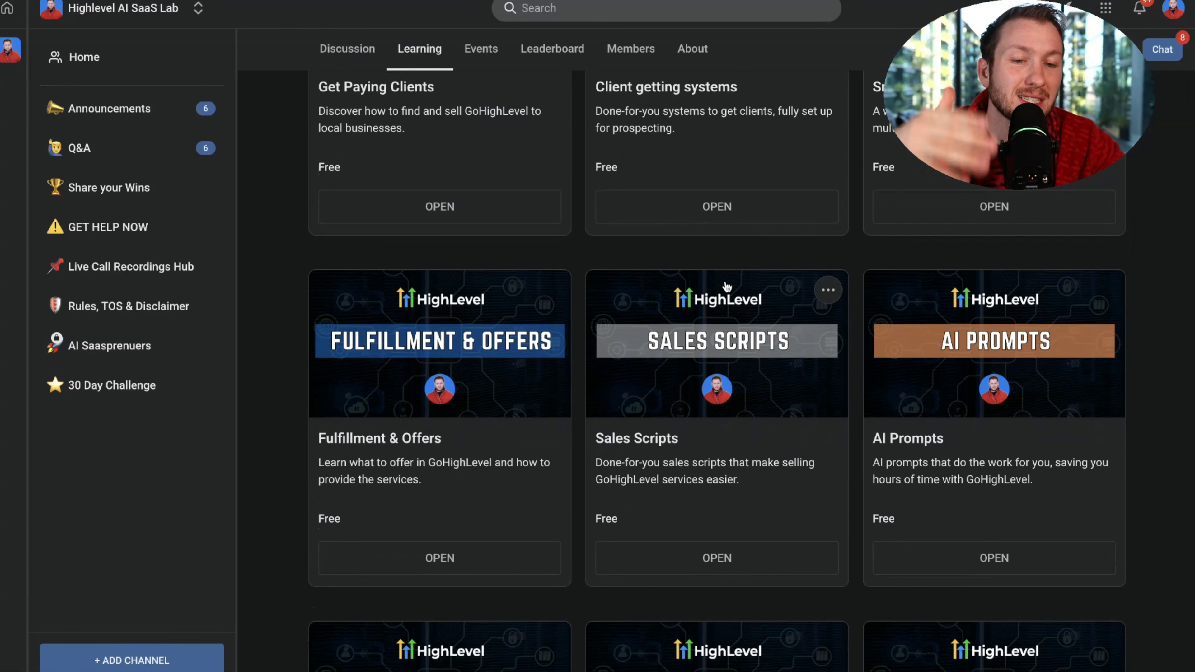
{"action": "scroll", "coordinate": [557, 261], "scroll_direction": "down", "scroll_amount": 10}
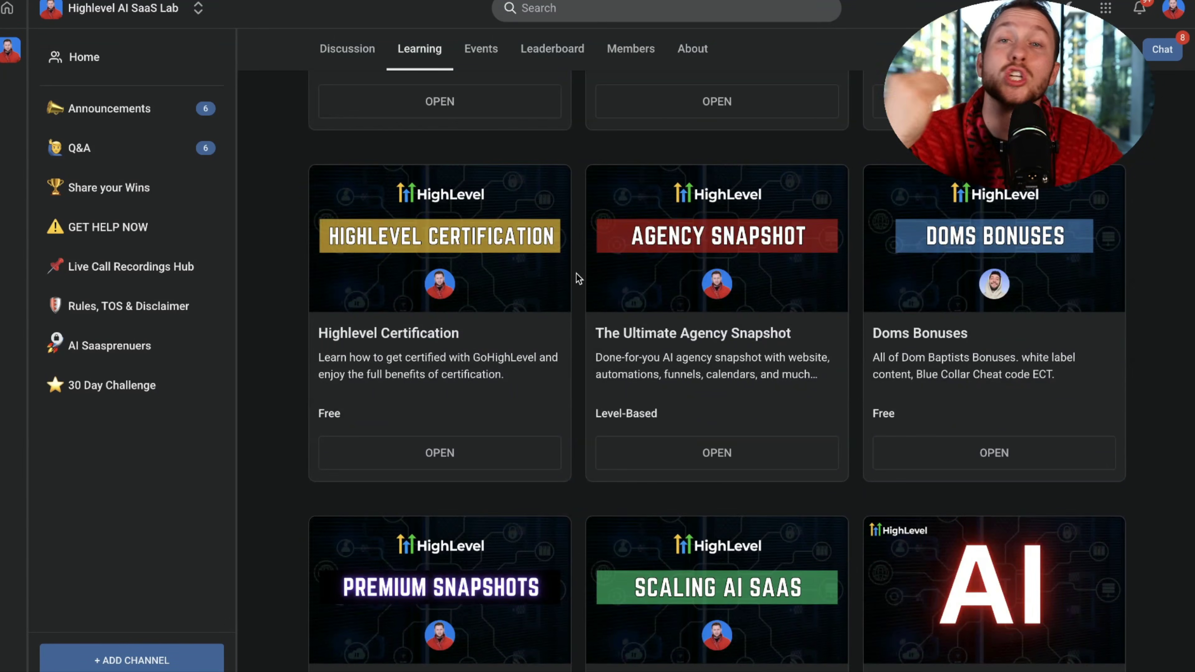
{"action": "scroll", "coordinate": [578, 278], "scroll_direction": "up", "scroll_amount": 15}
Step: Open the community's events calendar and view the details of the August 10 Q&A W/ GHL Wizard event
{"action": "left_click", "coordinate": [477, 49]}
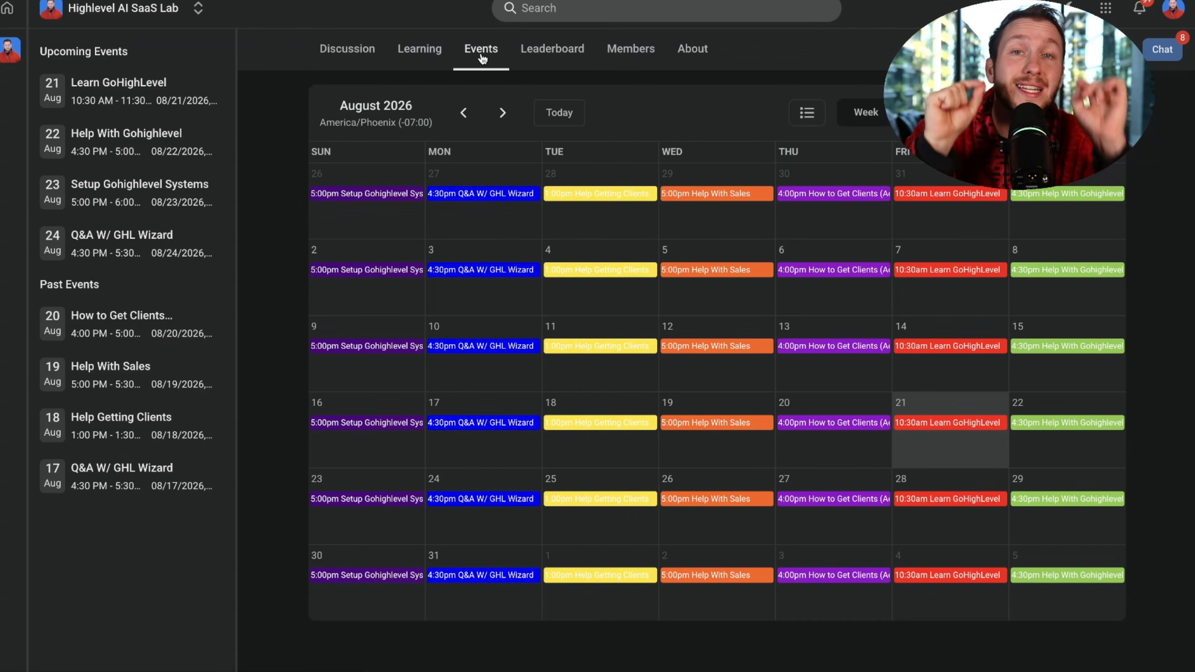
{"action": "left_click", "coordinate": [500, 346]}
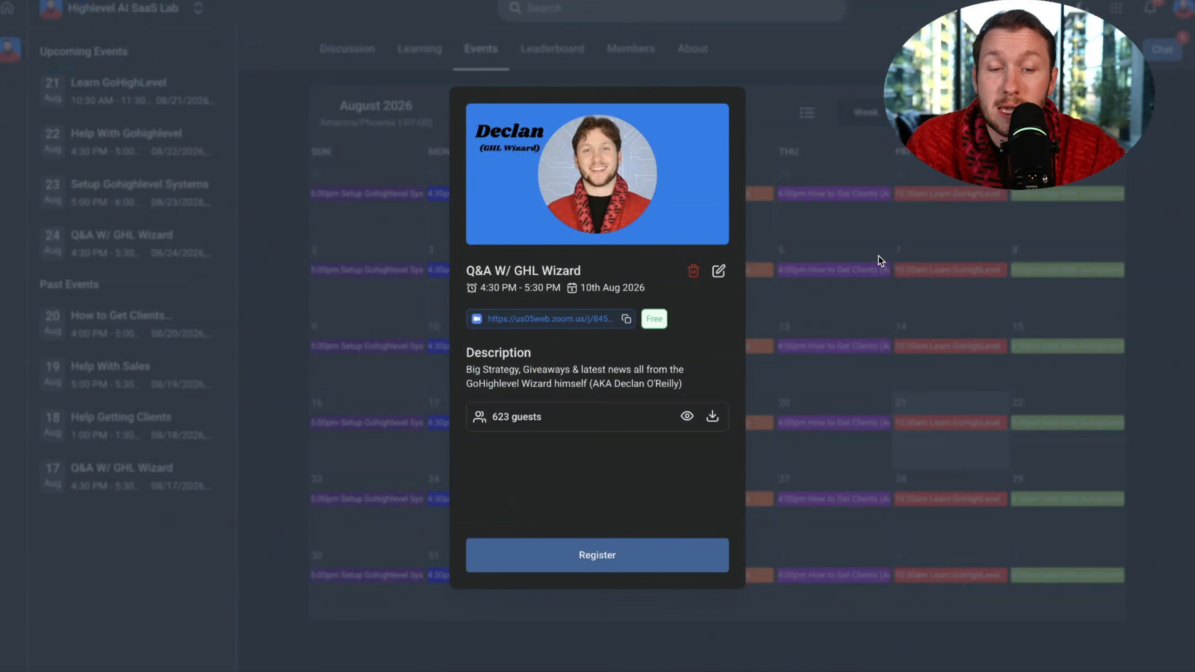
{"action": "left_click", "coordinate": [876, 259]}
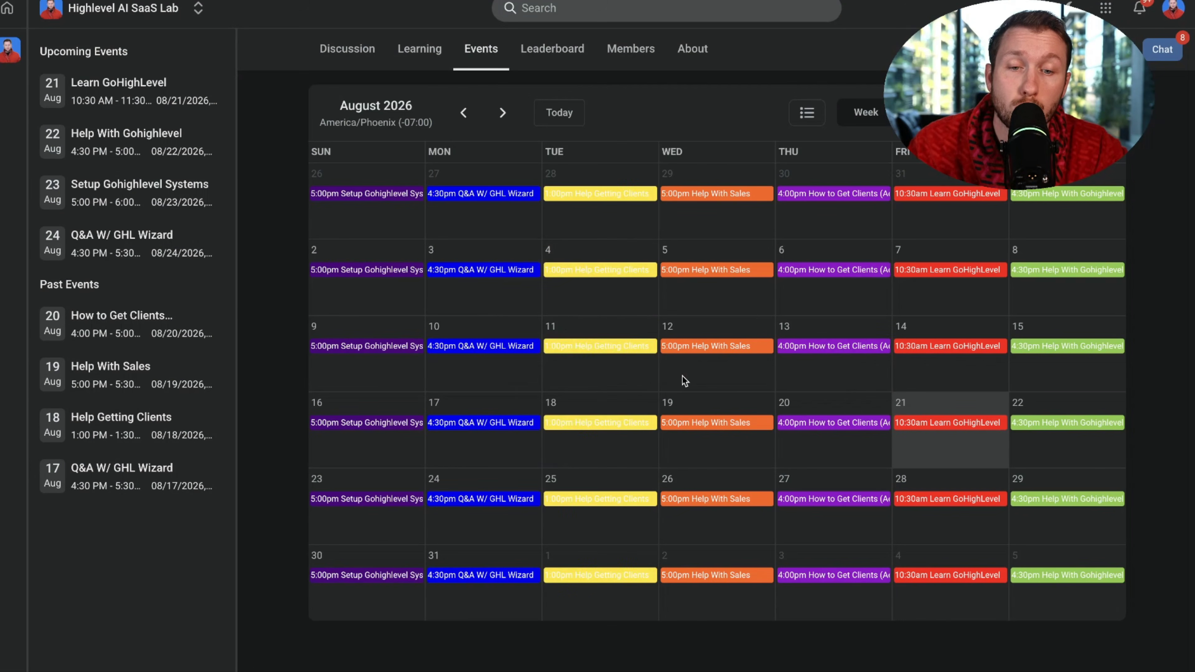
Step: View the details of the other events in the week of August 9, including Help With Sales and Learn GoHighLevel
{"action": "left_click", "coordinate": [621, 346]}
{"action": "left_click", "coordinate": [757, 347]}
{"action": "left_click", "coordinate": [739, 346]}
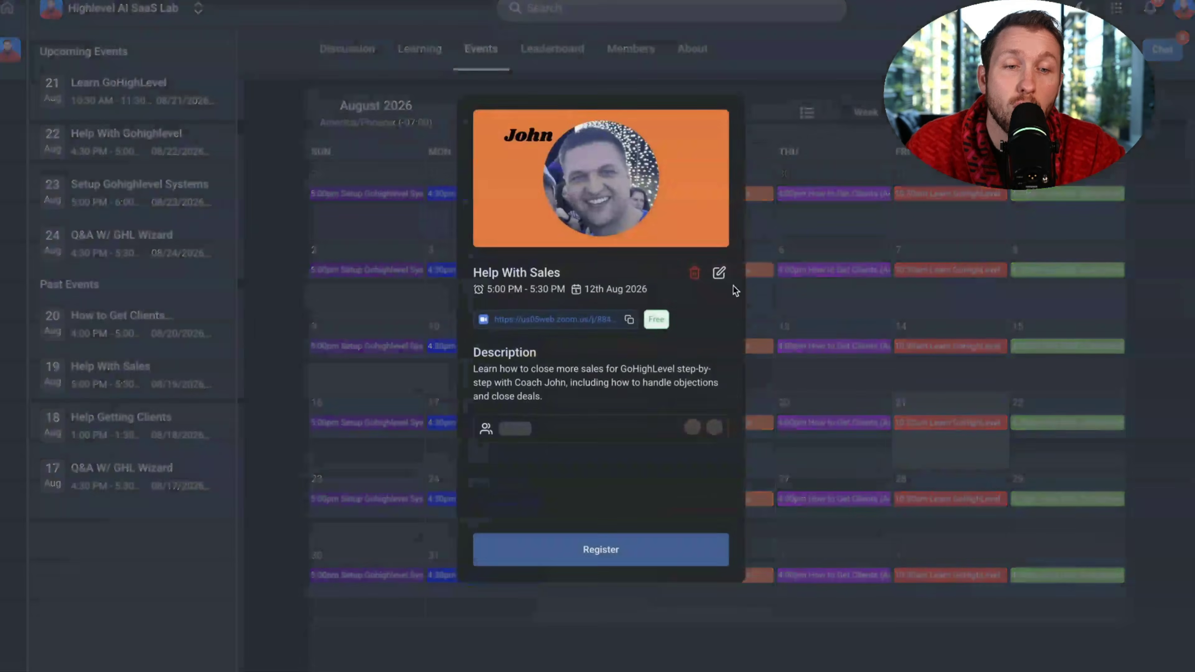
{"action": "left_click", "coordinate": [842, 347]}
{"action": "left_click", "coordinate": [845, 345]}
{"action": "left_click", "coordinate": [937, 352]}
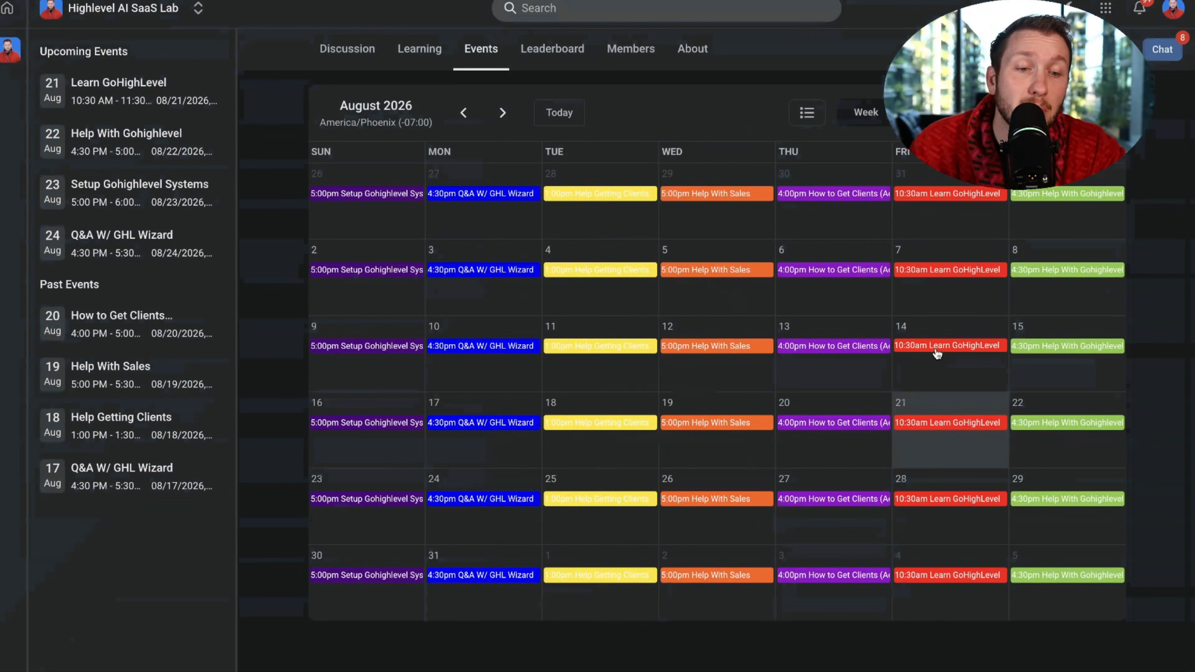
{"action": "left_click", "coordinate": [937, 352]}
{"action": "left_click", "coordinate": [951, 304]}
{"action": "left_click", "coordinate": [1038, 347]}
{"action": "left_click", "coordinate": [975, 306]}
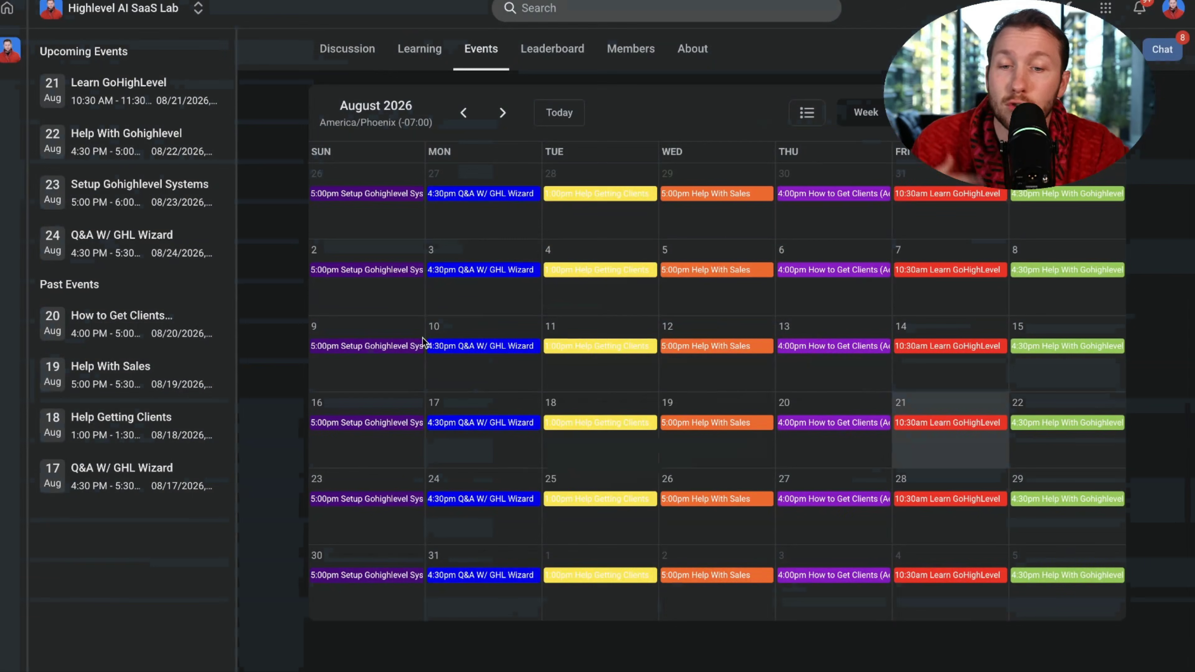
{"action": "left_click", "coordinate": [420, 346]}
{"action": "left_click", "coordinate": [1011, 245]}
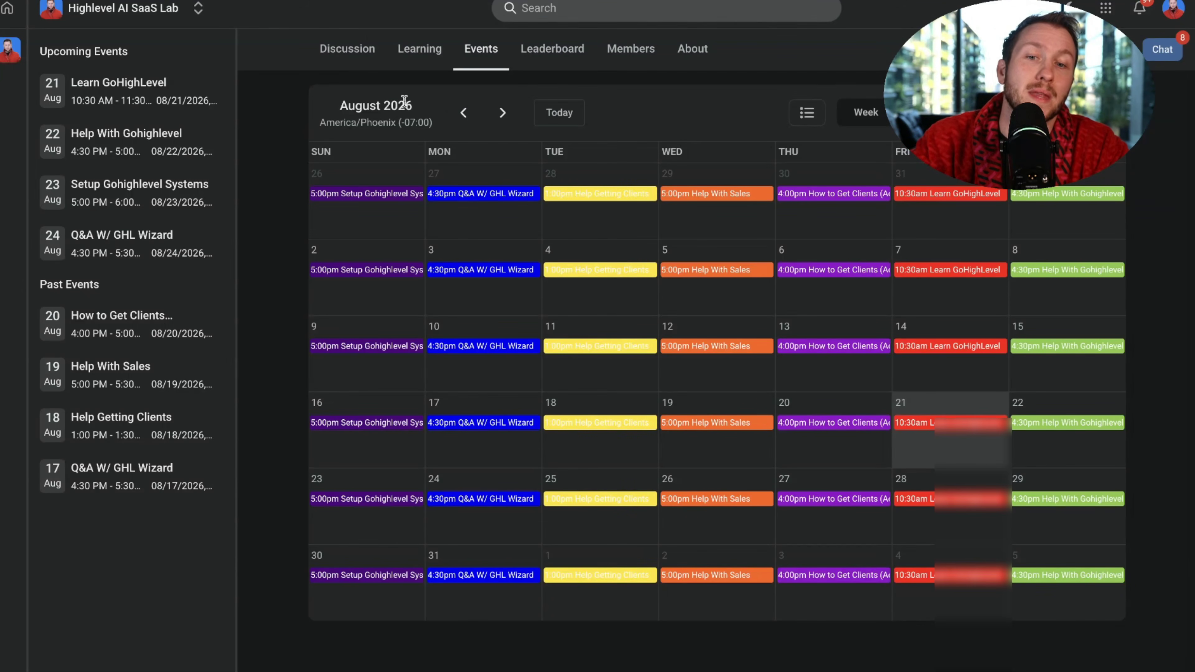
Step: Return to the community discussions and read through the posts in the Share your Wins channel
{"action": "left_click", "coordinate": [347, 48]}
{"action": "left_click", "coordinate": [94, 188]}
{"action": "scroll", "coordinate": [538, 307], "scroll_direction": "down", "scroll_amount": 20}
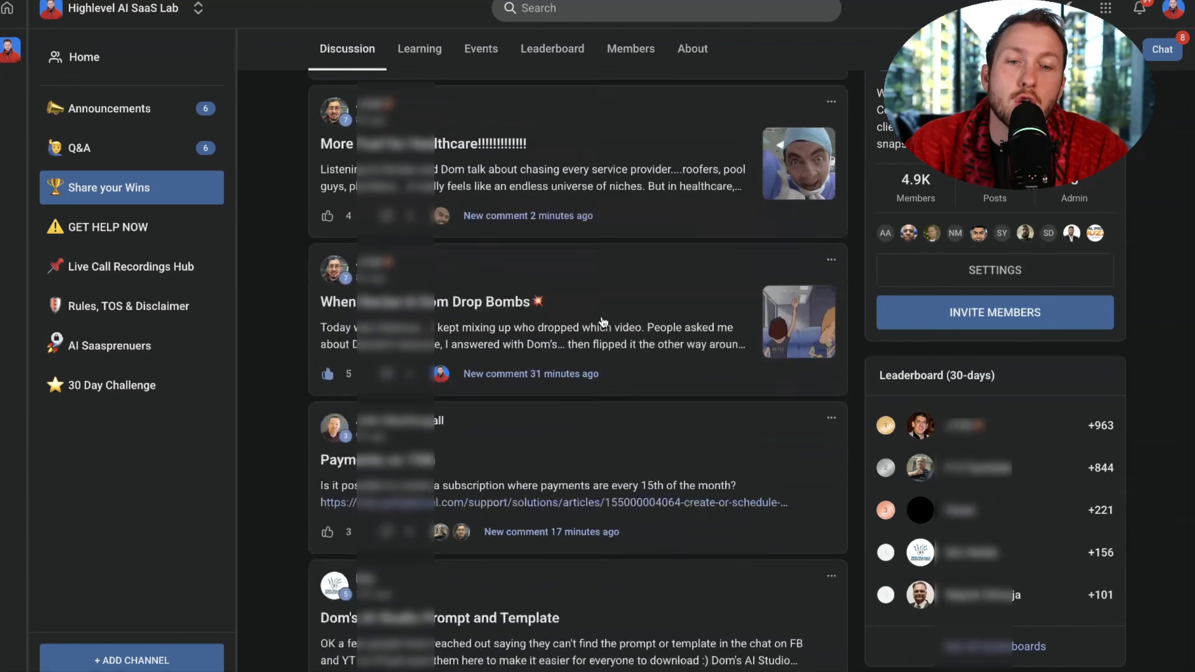
{"action": "scroll", "coordinate": [603, 328], "scroll_direction": "down", "scroll_amount": 15}
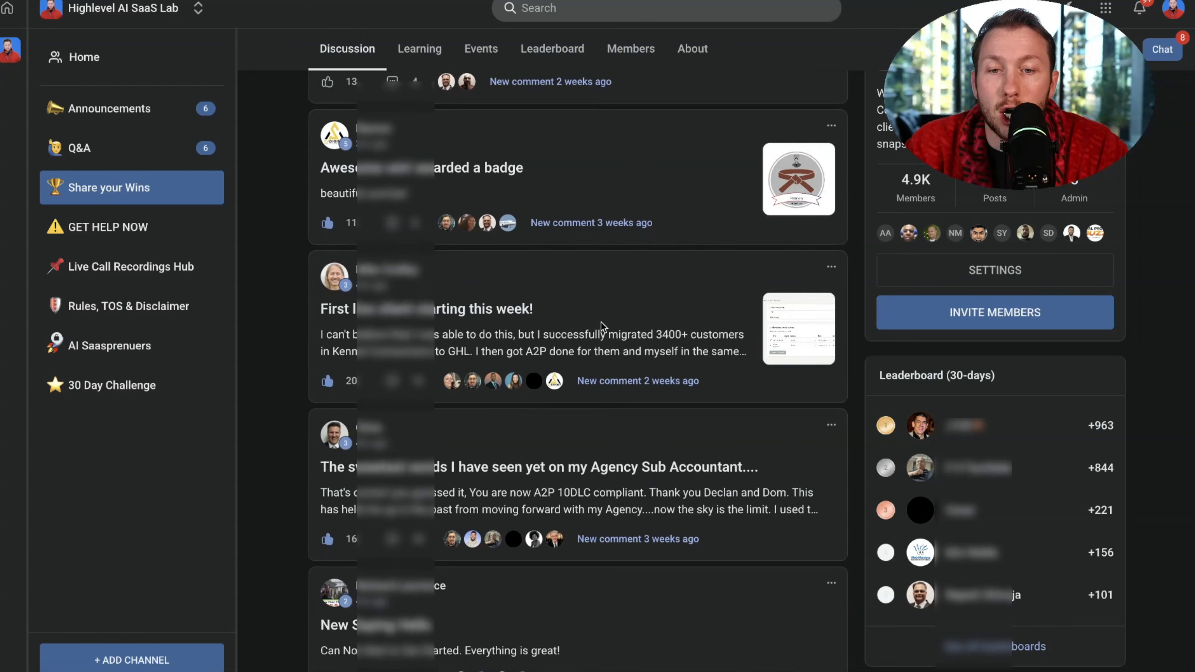
{"action": "scroll", "coordinate": [602, 328], "scroll_direction": "down", "scroll_amount": 1}
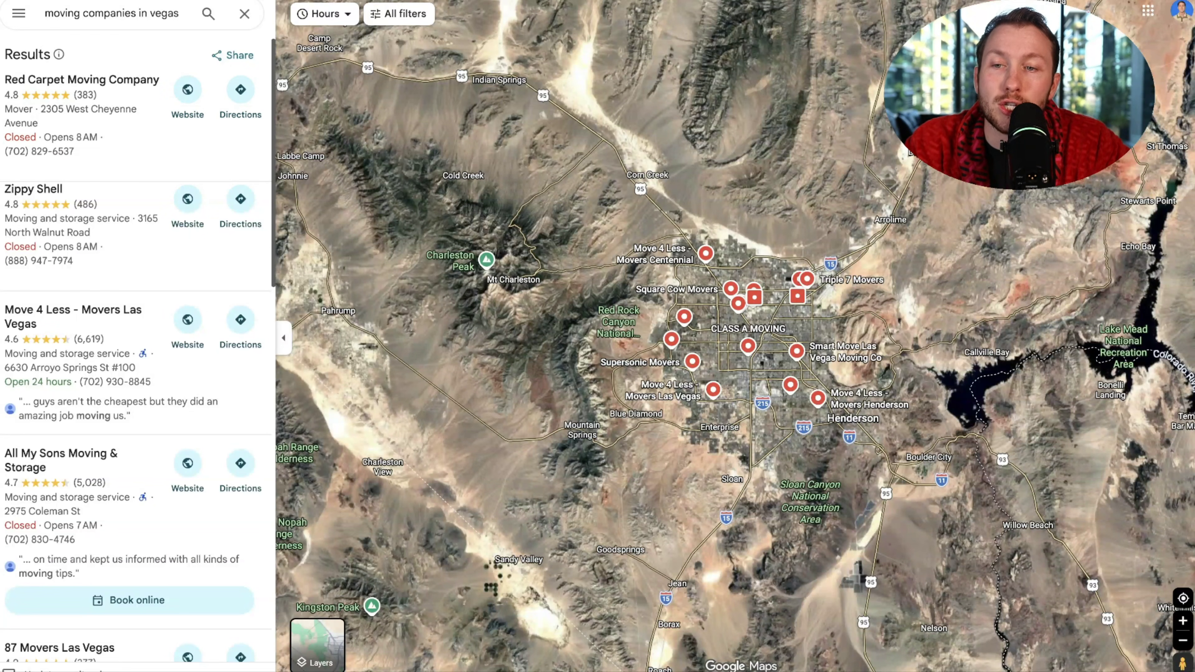
Step: Copy the "moving companies in vegas" results from Google Maps and paste them into the Ask AI prompt in HighLevel
{"action": "left_click_drag", "start_coordinate": [28, 67], "coordinate": [219, 565]}
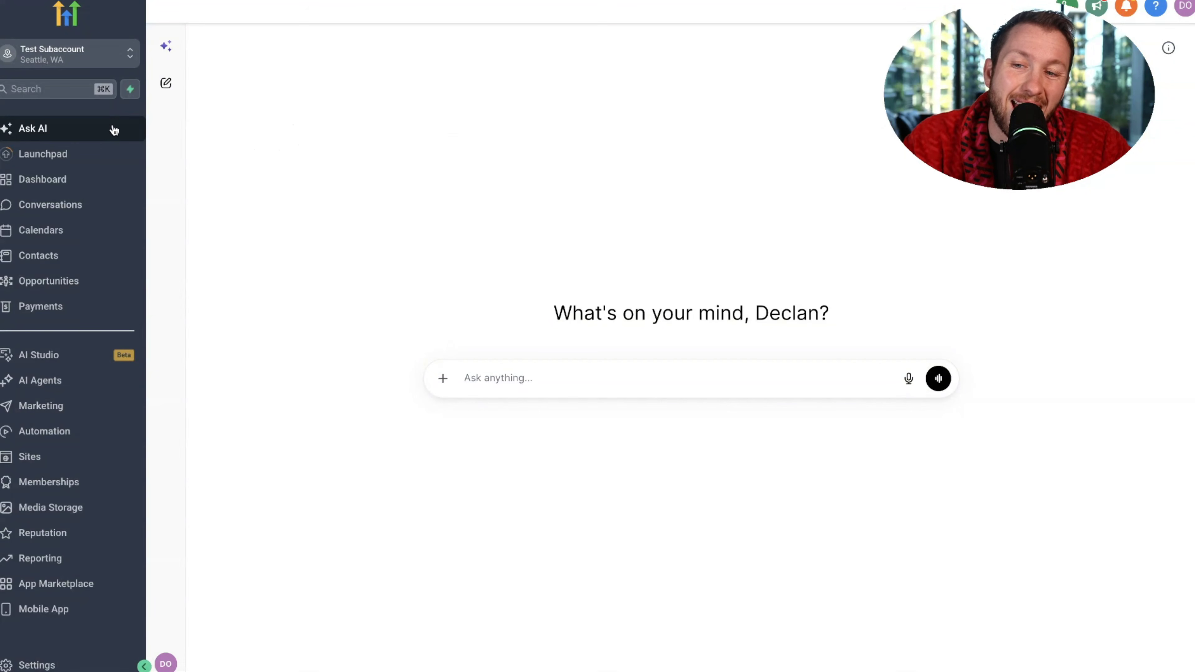
{"action": "right_click", "coordinate": [497, 378]}
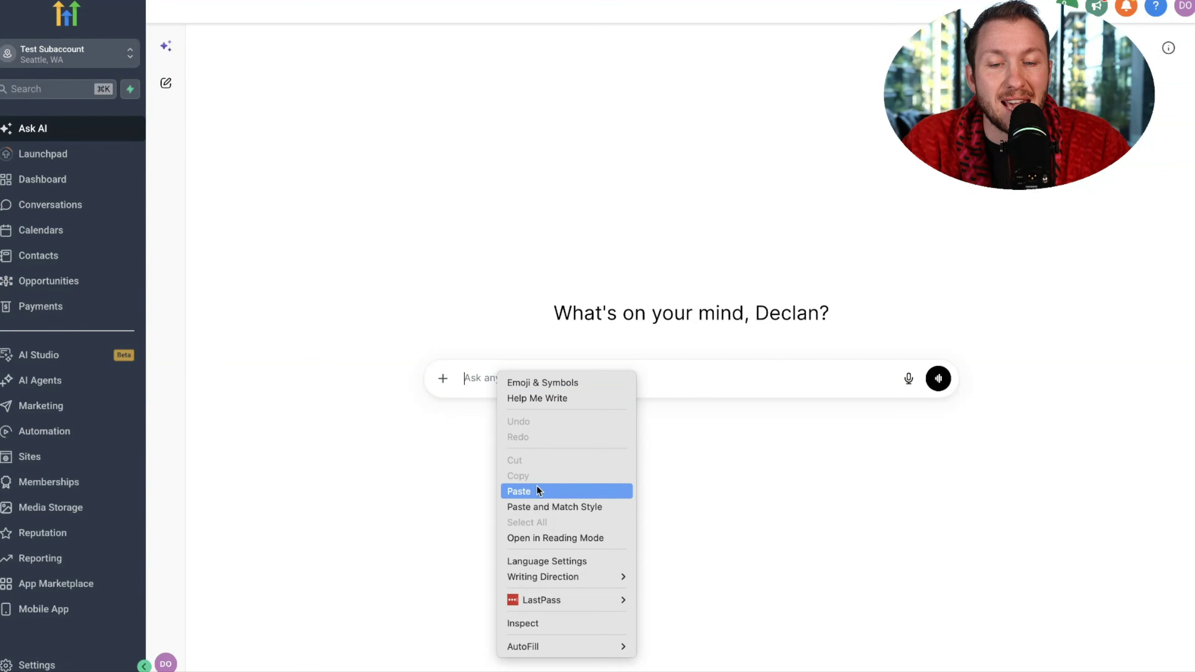
{"action": "left_click", "coordinate": [522, 491]}
Step: Add "please organiz all these leads and there contact info & only leave the obnes that are not open 24 hours" above the listings and send it
{"action": "scroll", "coordinate": [848, 325], "scroll_direction": "up", "scroll_amount": 3}
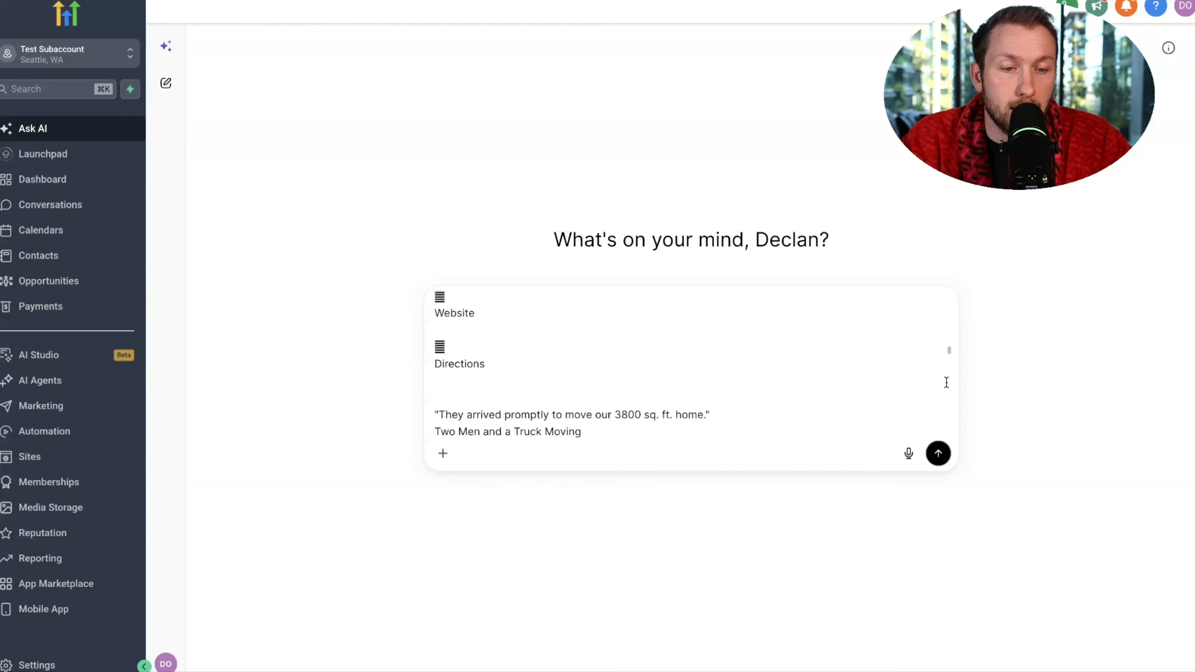
{"action": "scroll", "coordinate": [954, 358], "scroll_direction": "up", "scroll_amount": 3}
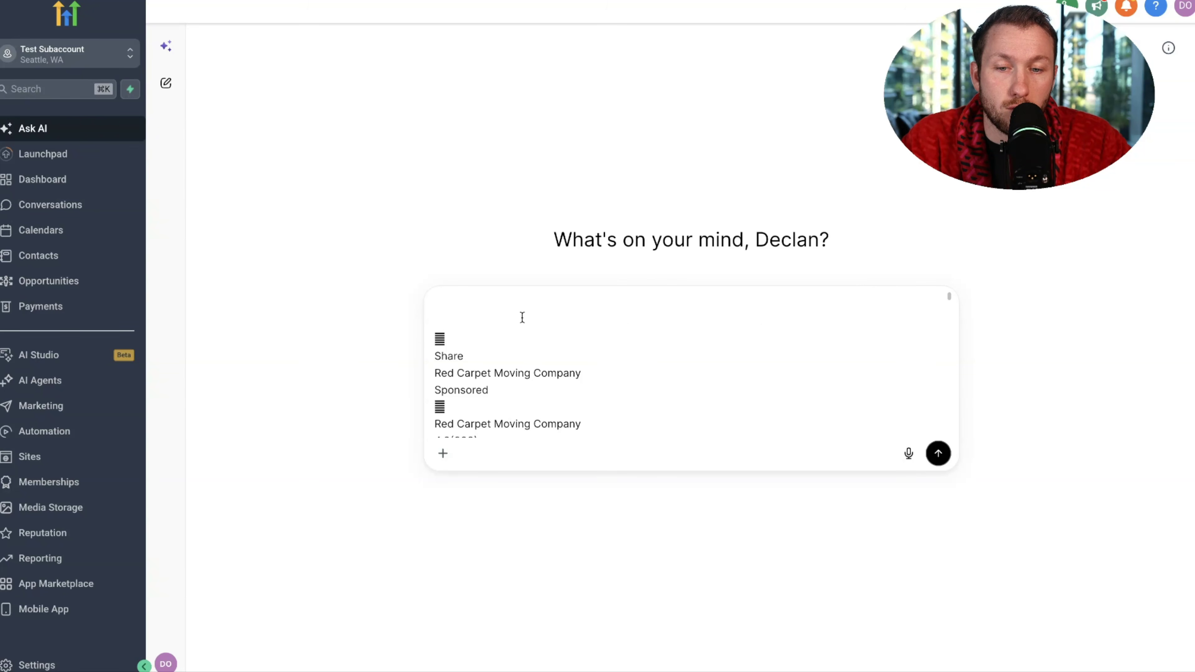
{"action": "left_click", "coordinate": [480, 313]}
{"action": "type", "text": "please"}
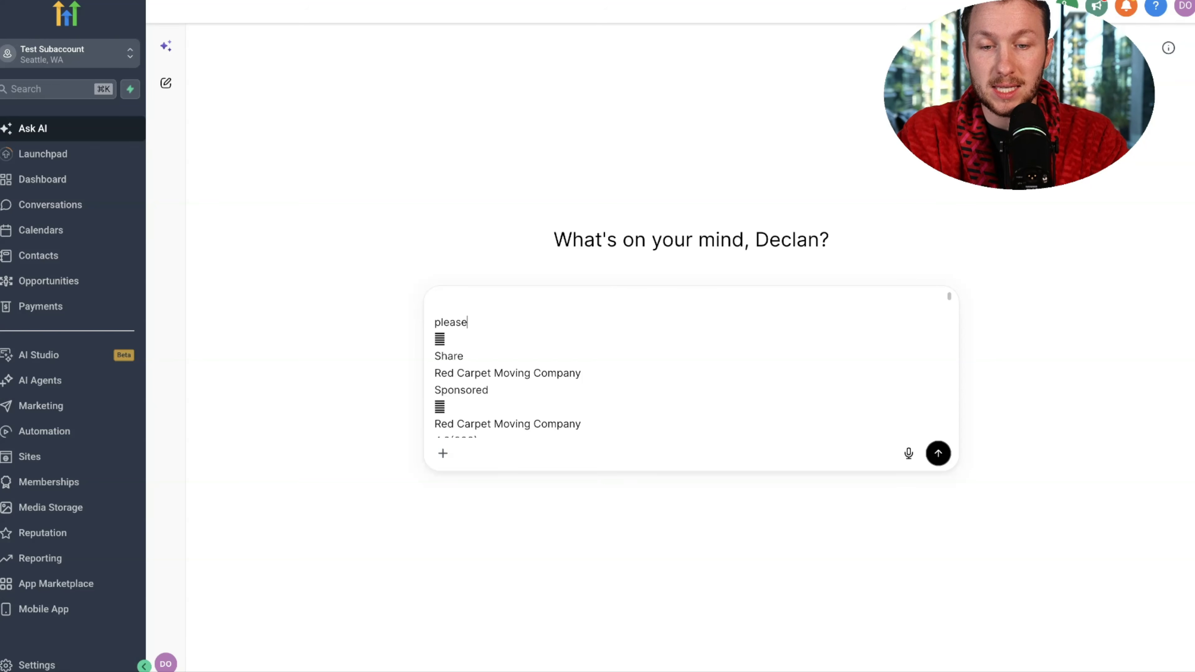
{"action": "type", "text": " organiz all t"}
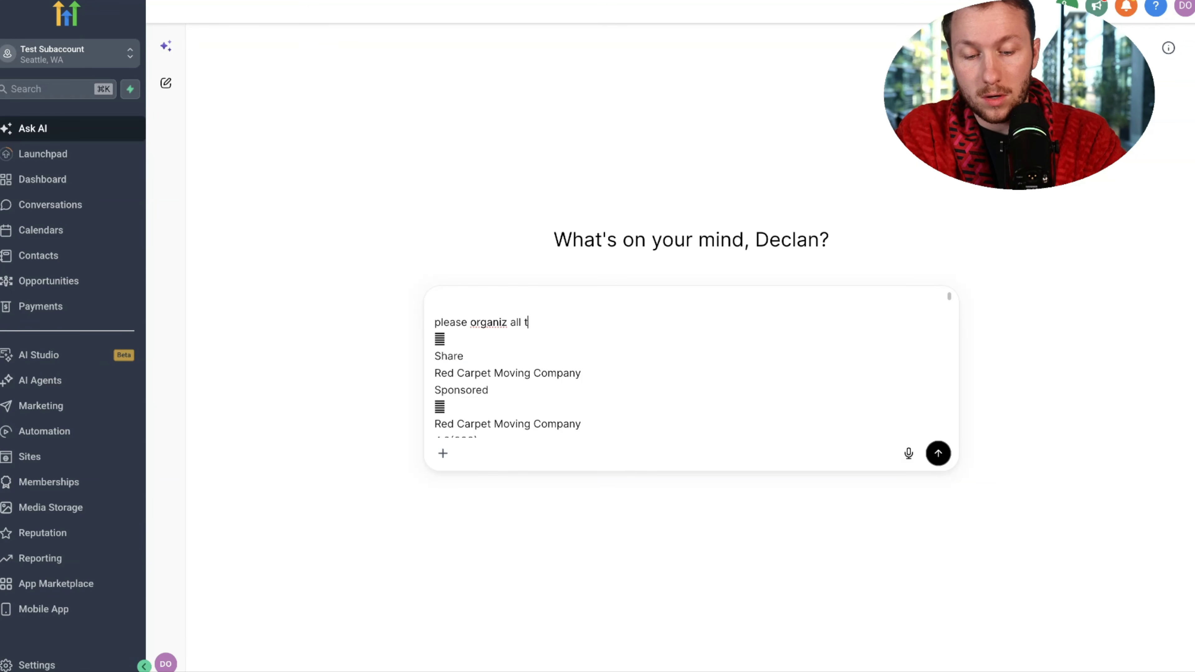
{"action": "type", "text": "hese leads and th"}
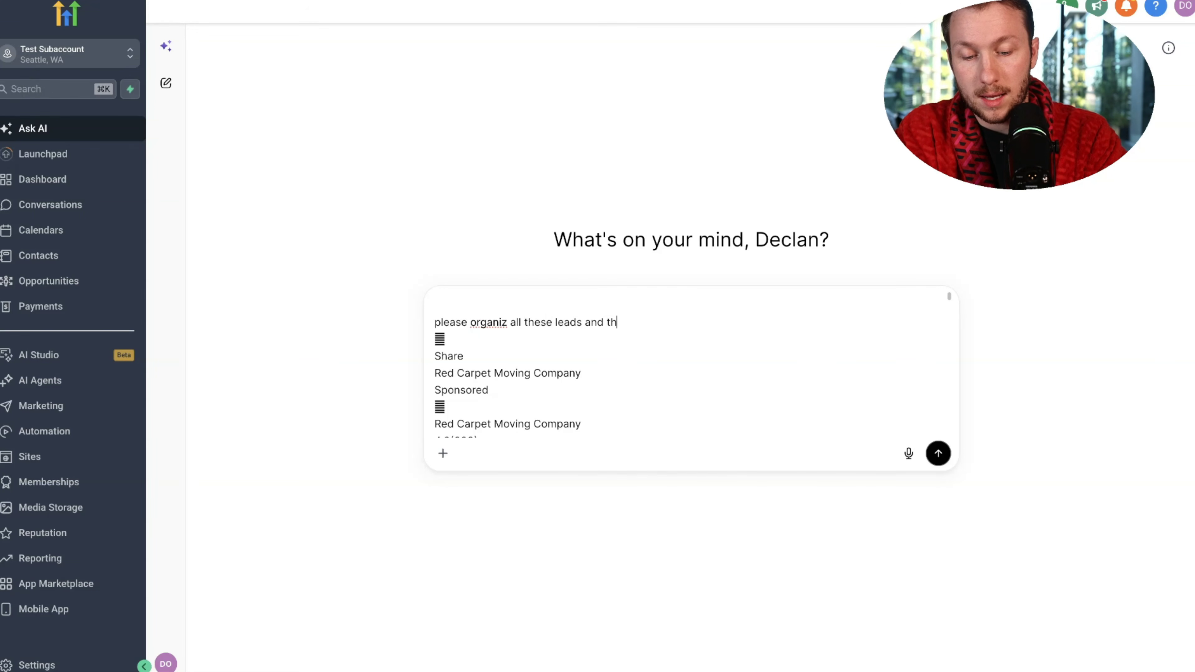
{"action": "type", "text": "ere contact info"}
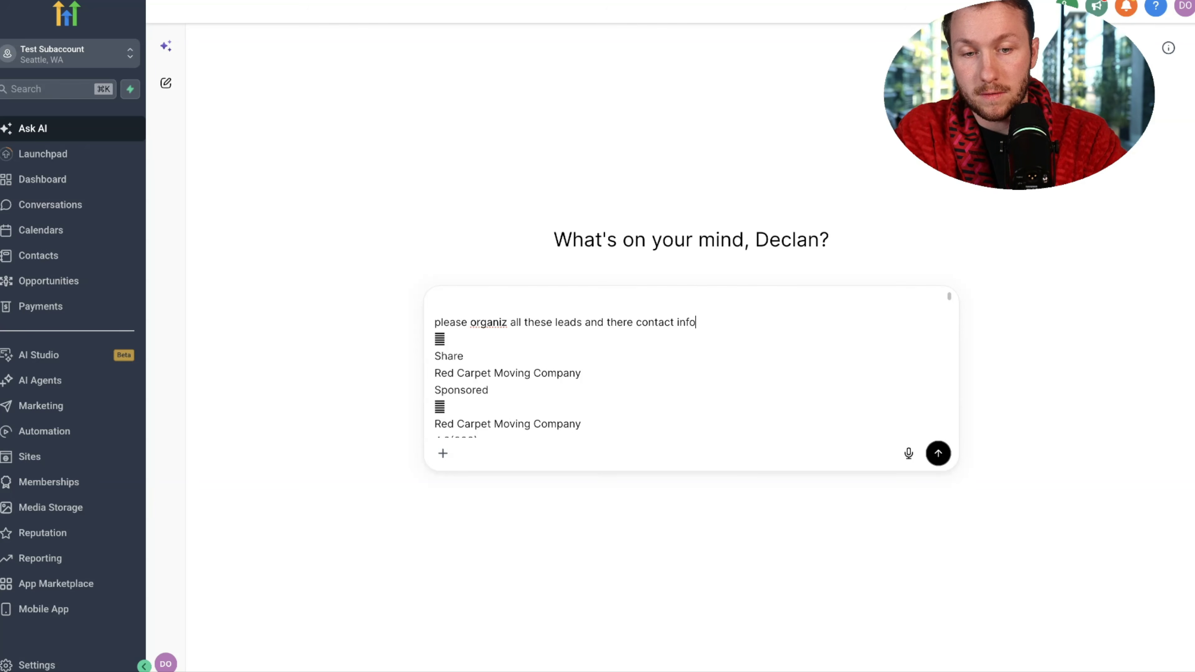
{"action": "type", "text": " & only "}
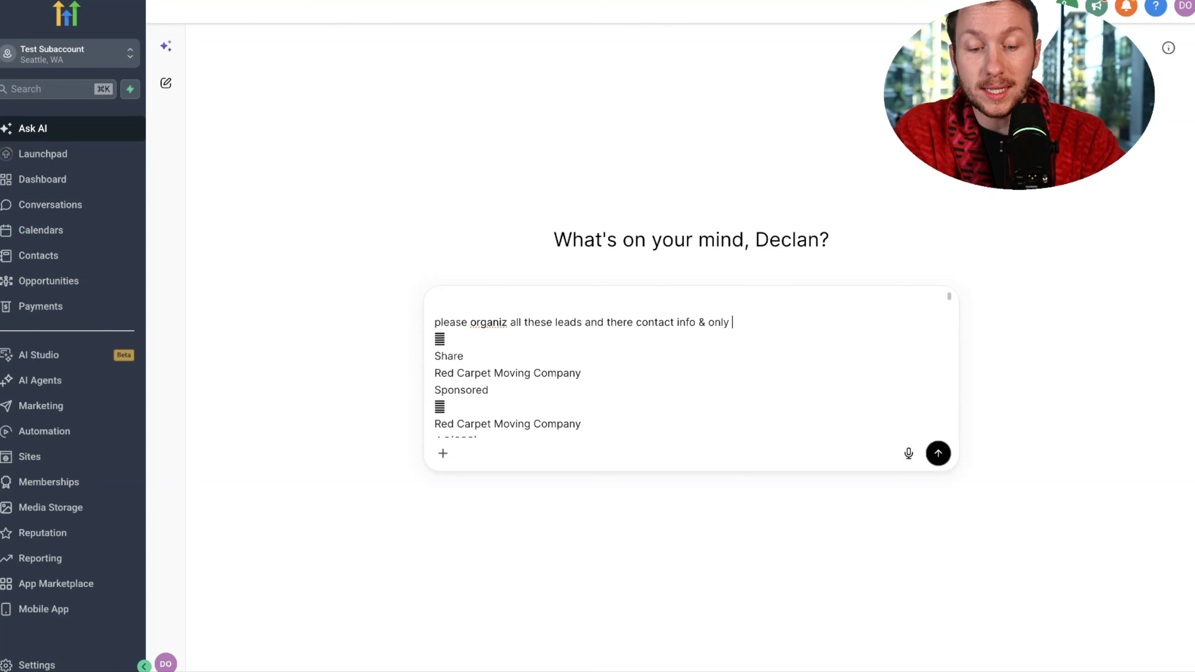
{"action": "type", "text": "leave the obnes that "}
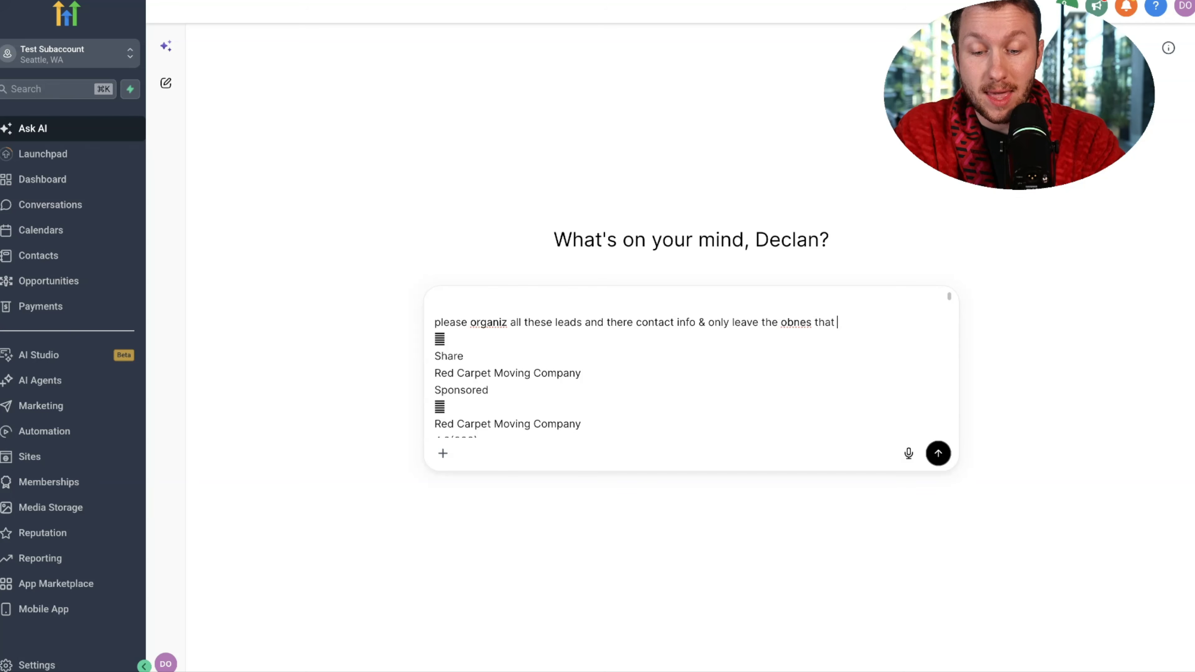
{"action": "type", "text": "are ope"}
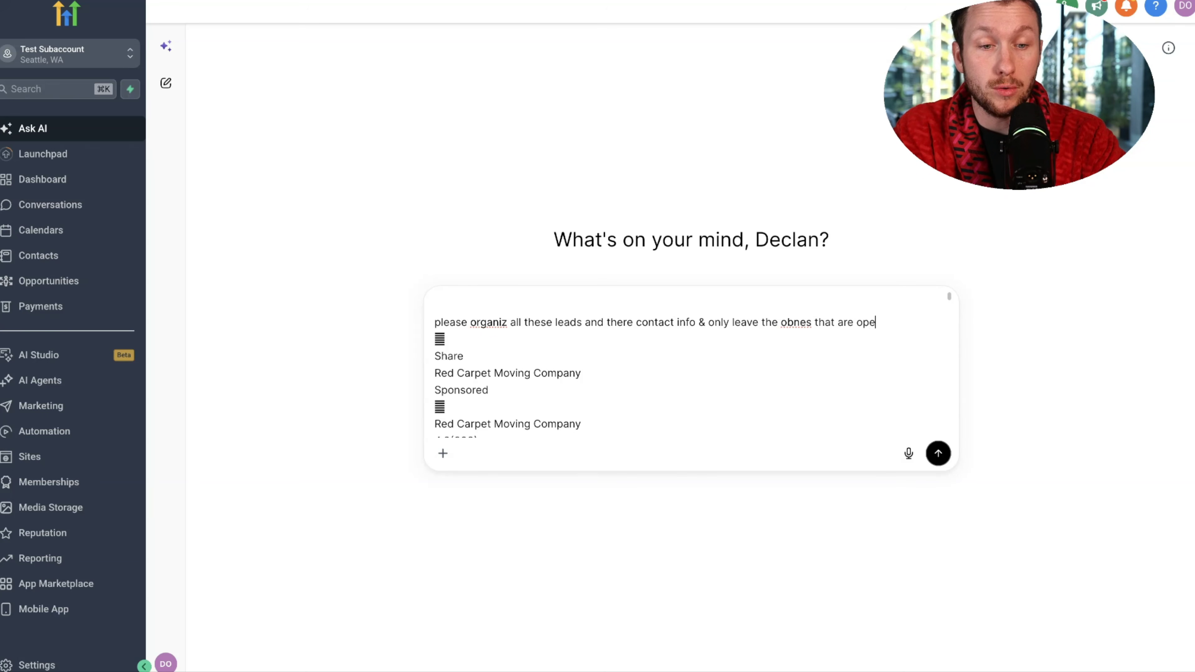
{"action": "type", "text": "n ope"}
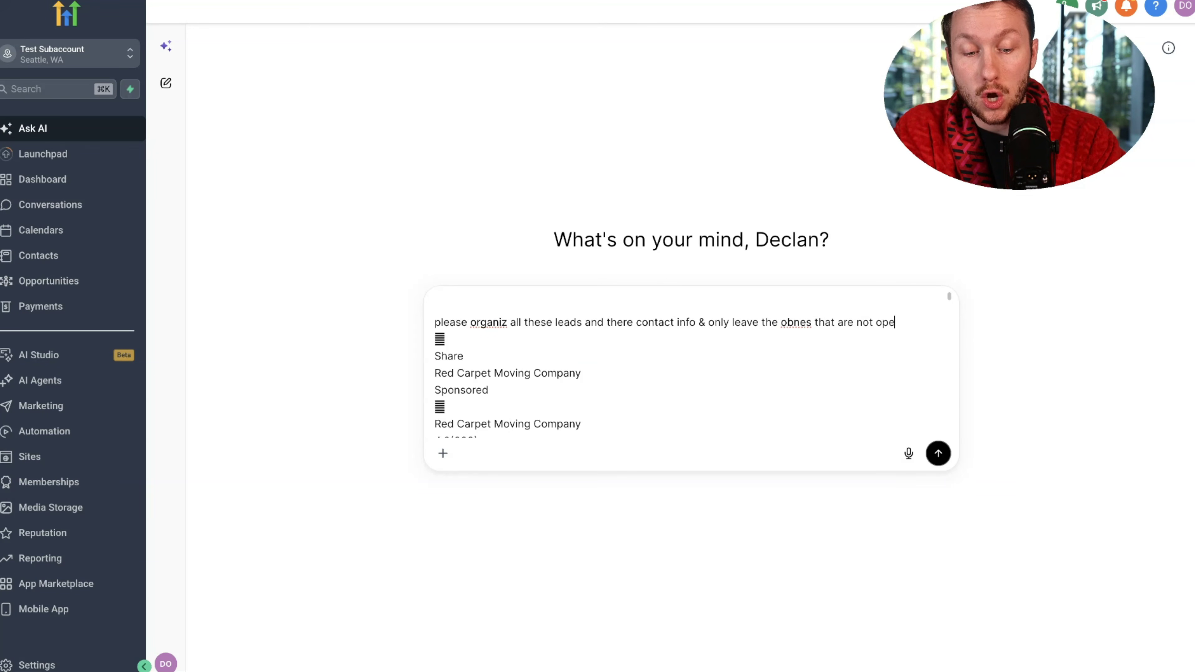
{"action": "type", "text": "n 24 hours"}
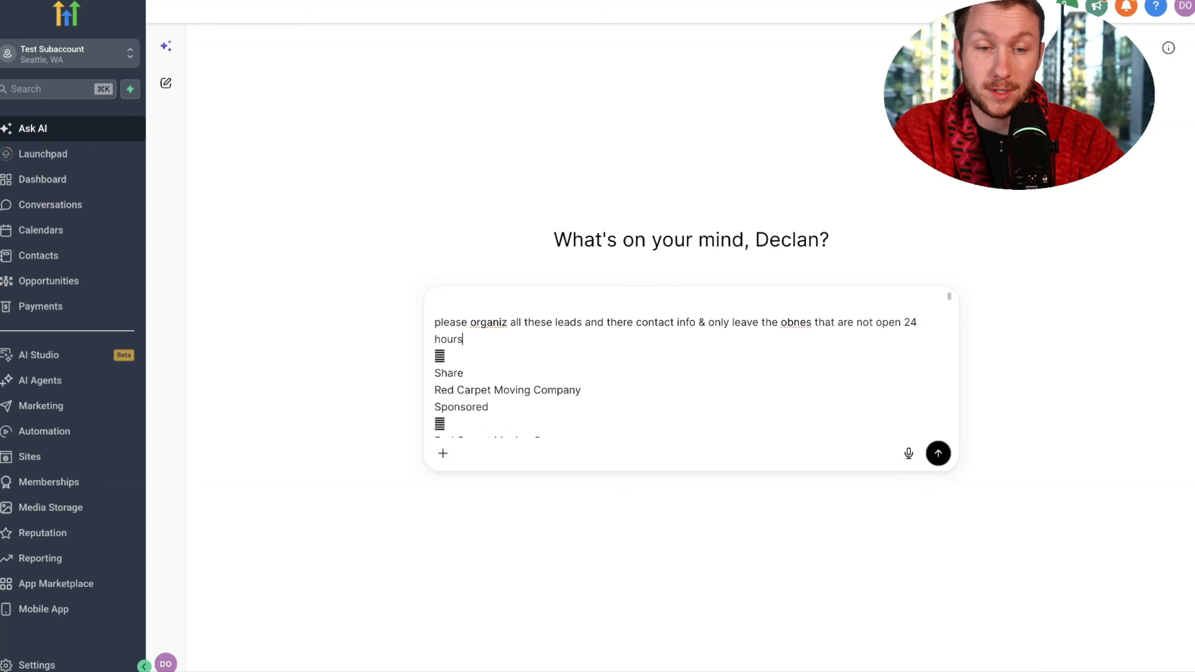
{"action": "key", "text": "Return"}
{"action": "left_click", "coordinate": [940, 596]}
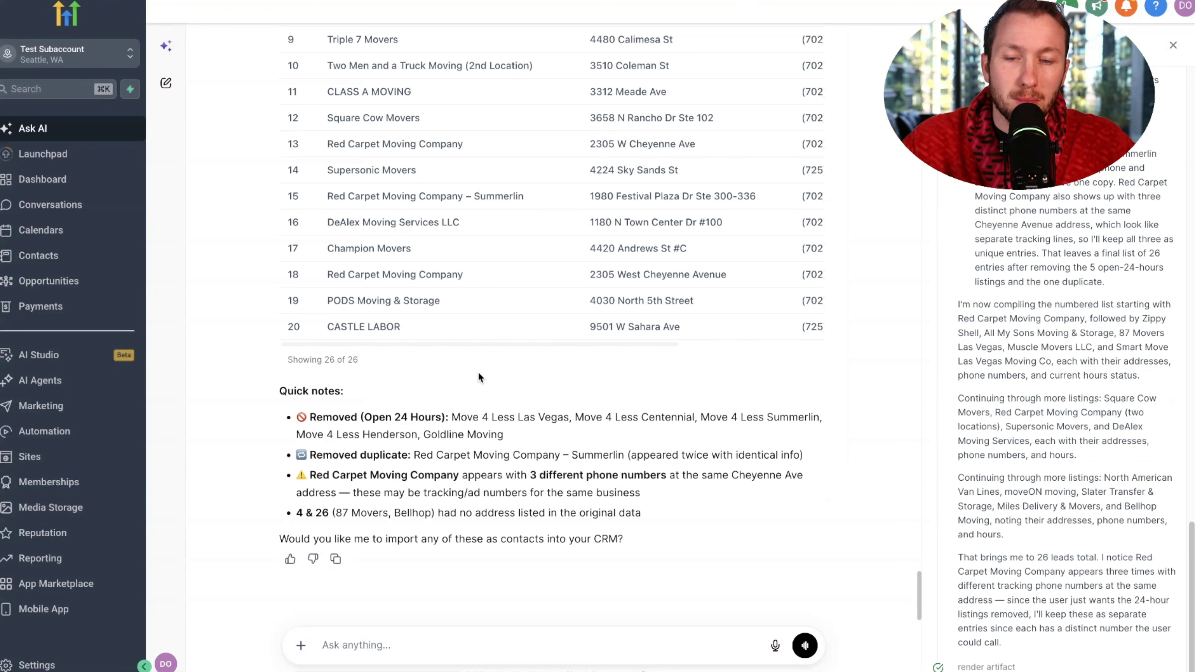
Step: Examine the organized moving company lead table and the quick notes on removed and duplicate businesses
{"action": "left_click_drag", "start_coordinate": [285, 417], "coordinate": [446, 416]}
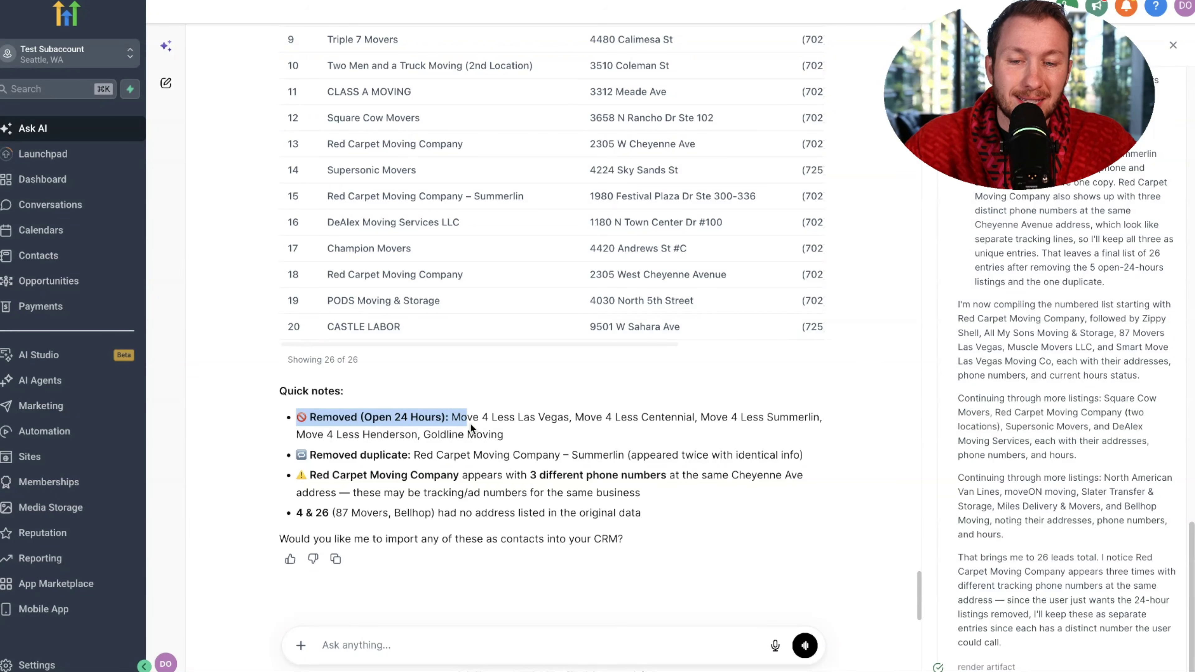
{"action": "left_click", "coordinate": [541, 368]}
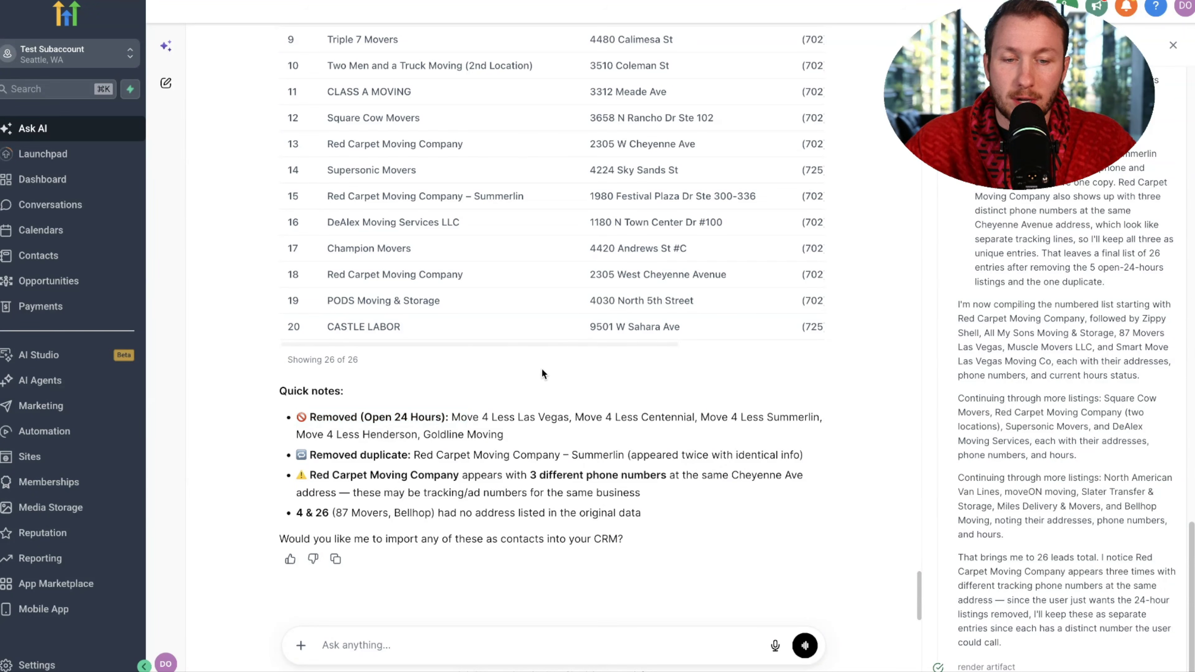
{"action": "scroll", "coordinate": [546, 376], "scroll_direction": "up", "scroll_amount": 5}
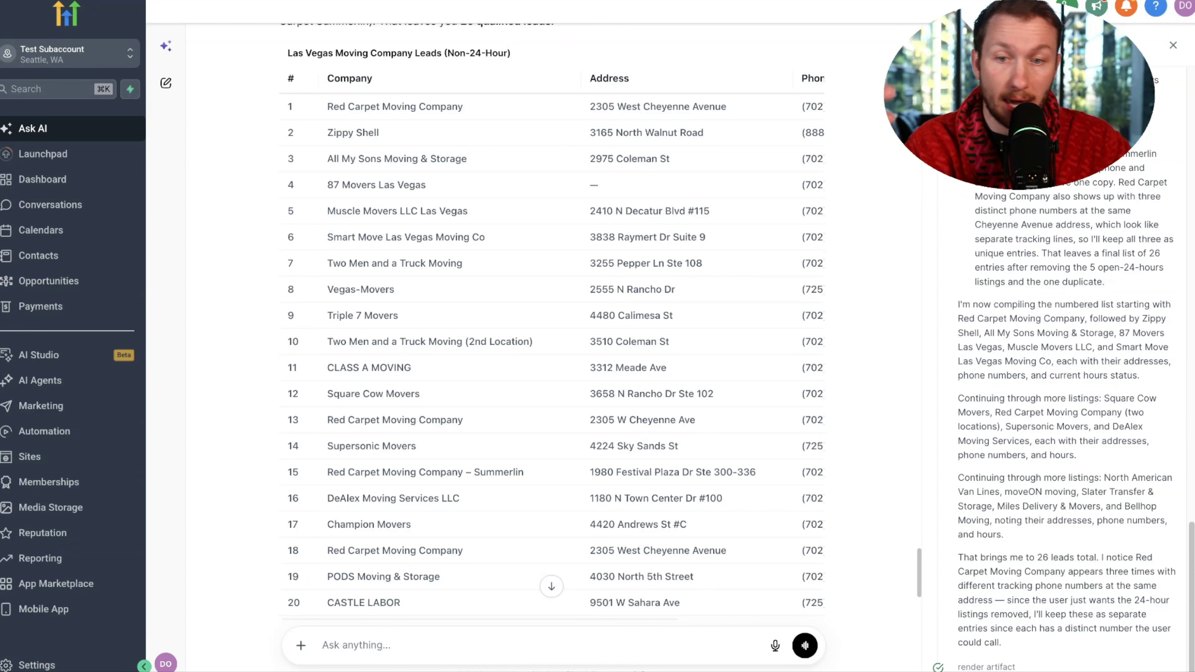
{"action": "scroll", "coordinate": [648, 105], "scroll_direction": "down", "scroll_amount": 3}
{"action": "scroll", "coordinate": [649, 104], "scroll_direction": "up", "scroll_amount": 9}
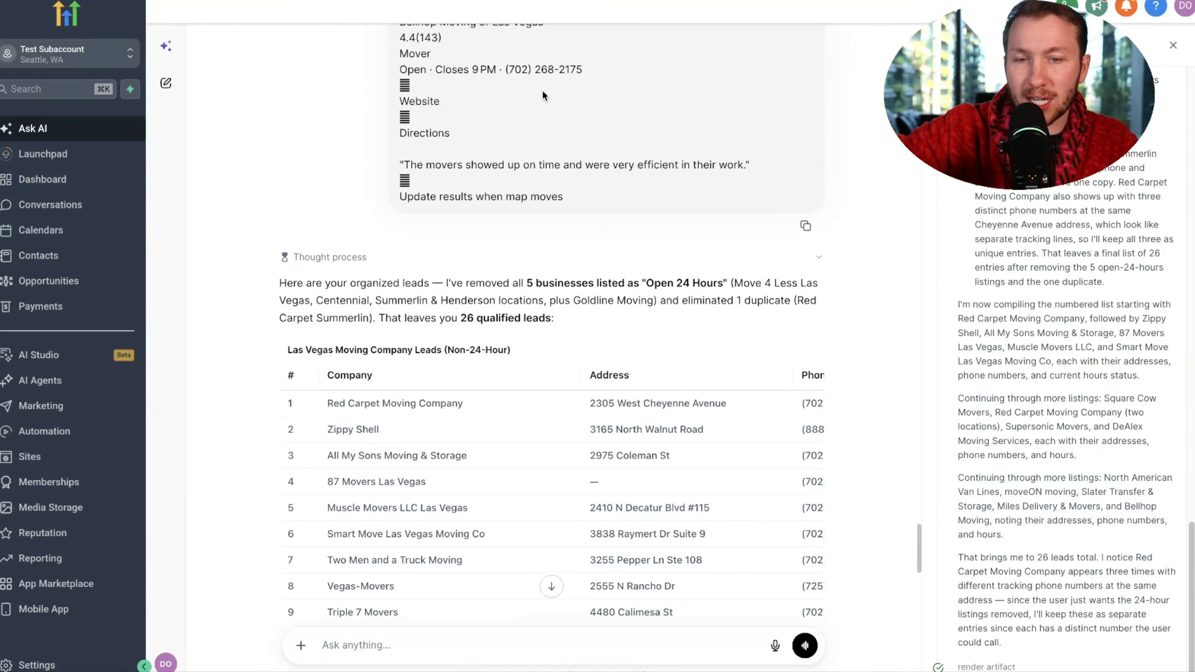
{"action": "scroll", "coordinate": [339, 139], "scroll_direction": "down", "scroll_amount": 10}
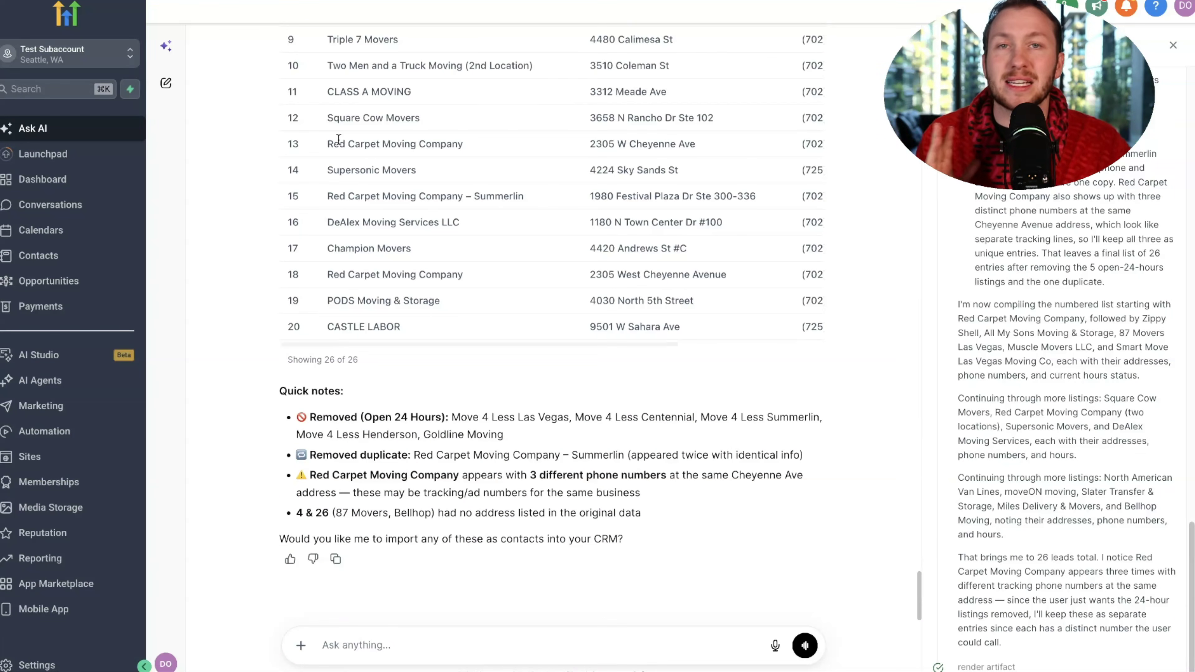
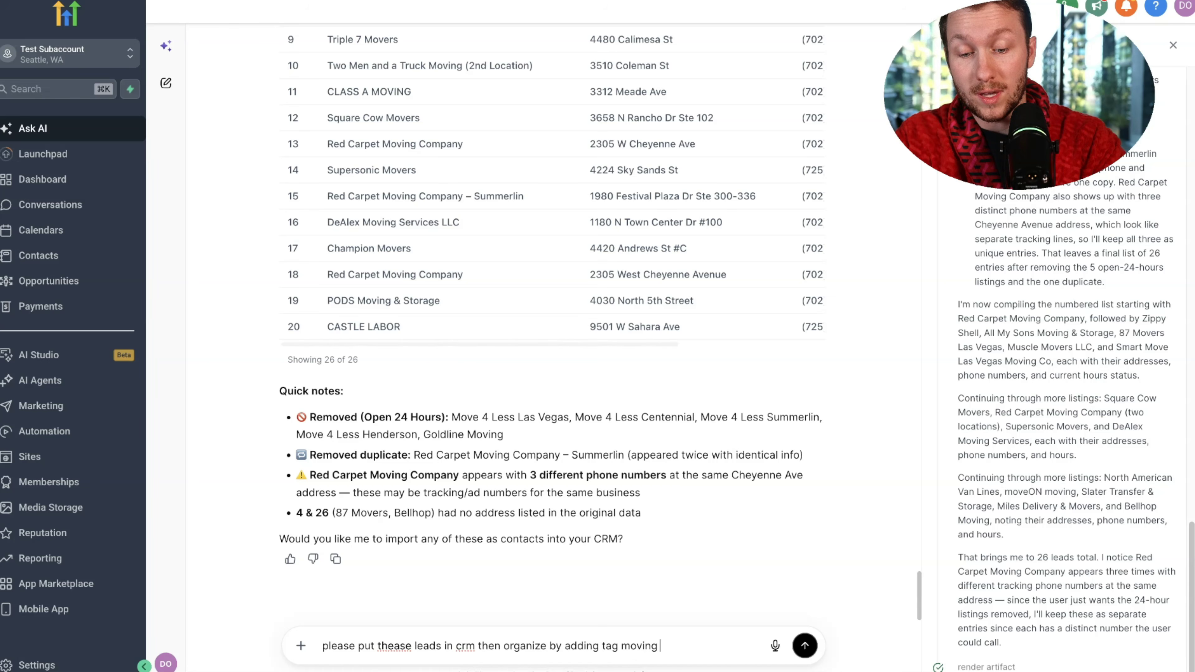
Step: Ask the AI to put these leads in the CRM and organize them by adding the tag "moving leads"
{"action": "key", "text": "Return"}
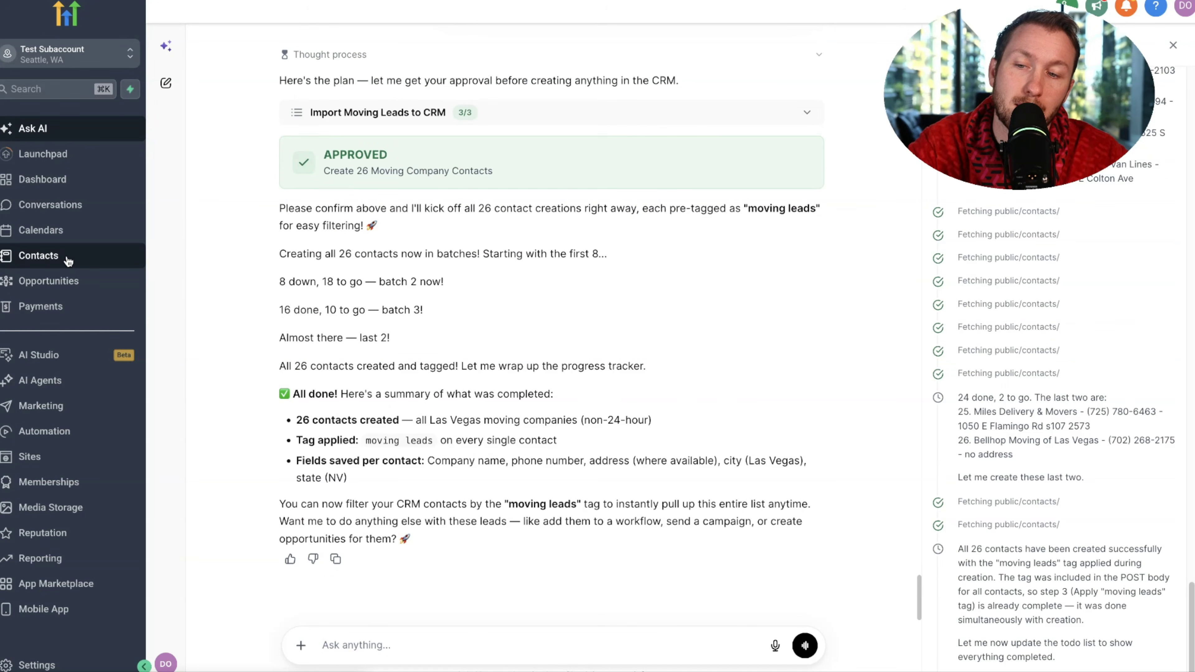
Step: Open the contacts list and review the imported moving companies and their tags
{"action": "left_click", "coordinate": [68, 259]}
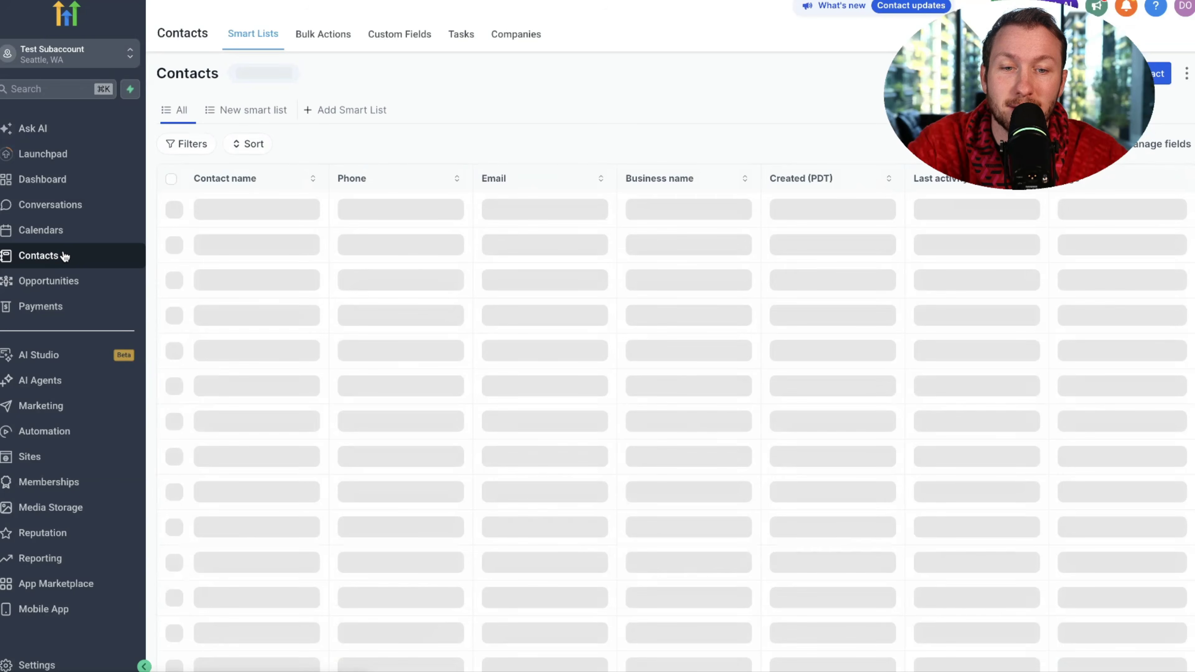
{"action": "scroll", "coordinate": [1082, 319], "scroll_direction": "down", "scroll_amount": 4}
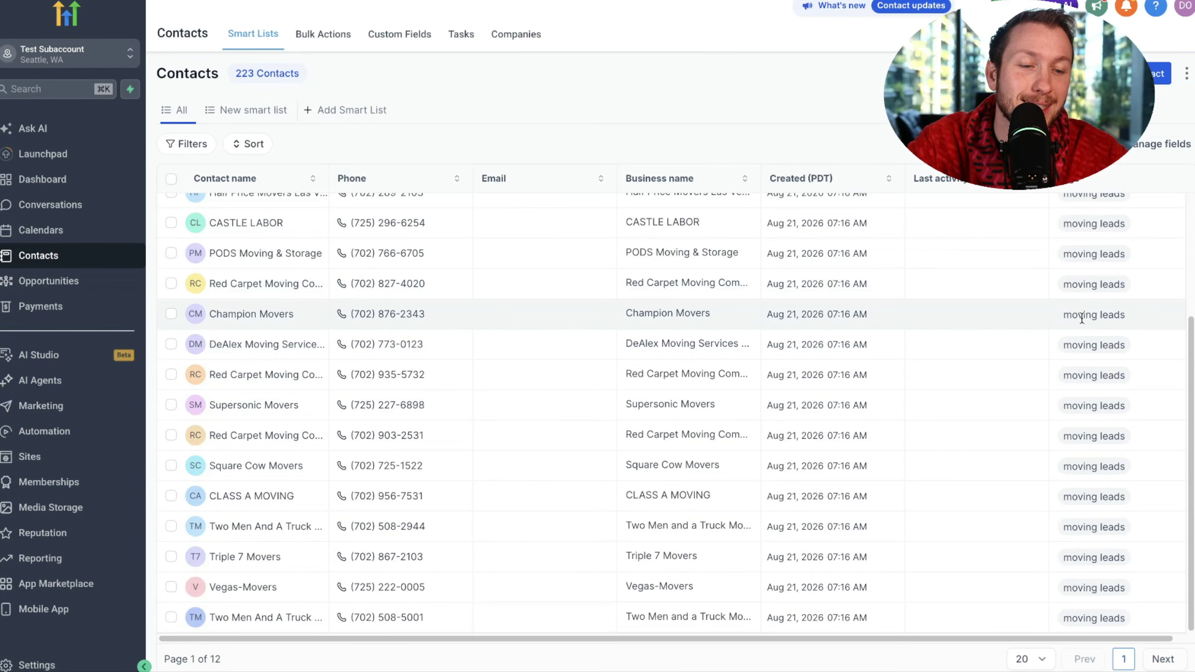
{"action": "scroll", "coordinate": [1082, 319], "scroll_direction": "up", "scroll_amount": 4}
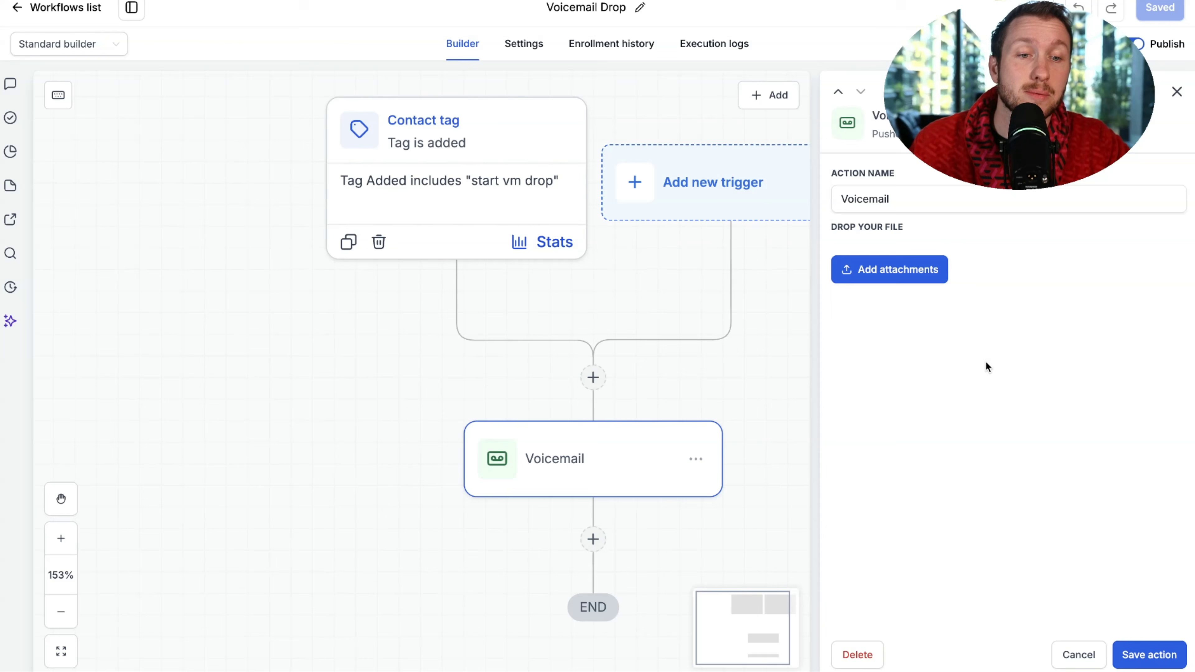
Step: Try to save the Voicemail action in the Voicemail Drop workflow without an attachment, and close its settings
{"action": "left_click", "coordinate": [1159, 664]}
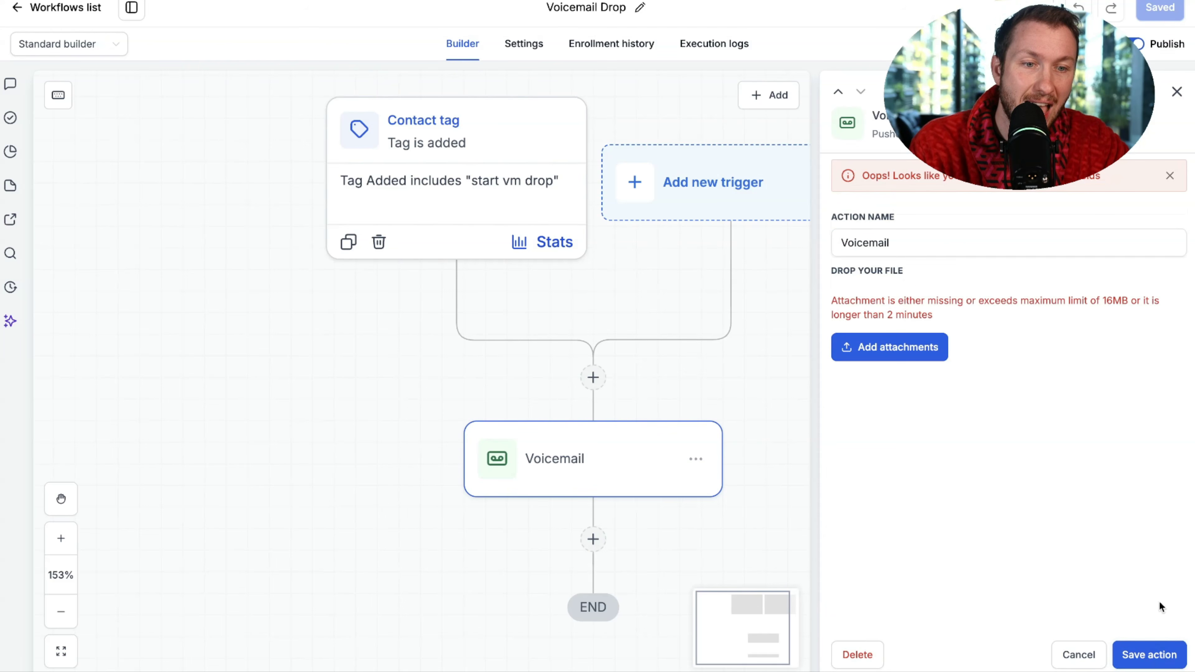
{"action": "left_click", "coordinate": [1177, 92]}
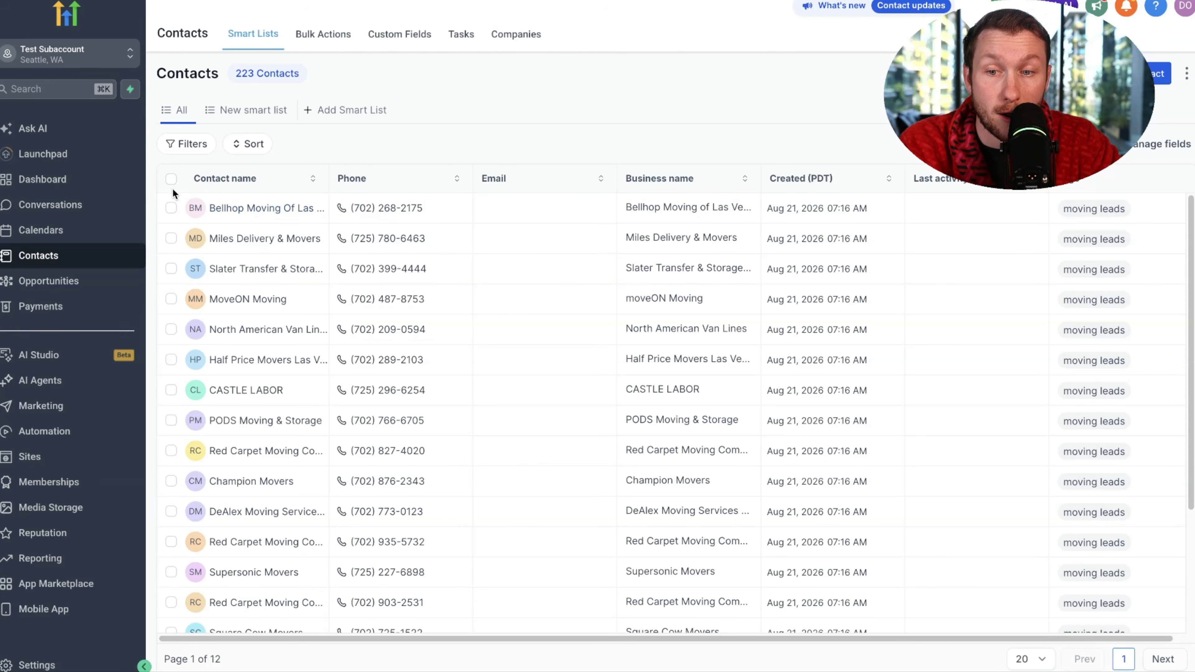
Step: Select the first seven moving company contacts, from Bellhop Moving through CASTLE LABOR
{"action": "left_click", "coordinate": [171, 207]}
{"action": "left_click", "coordinate": [171, 238]}
{"action": "left_click", "coordinate": [172, 268]}
{"action": "left_click", "coordinate": [171, 299]}
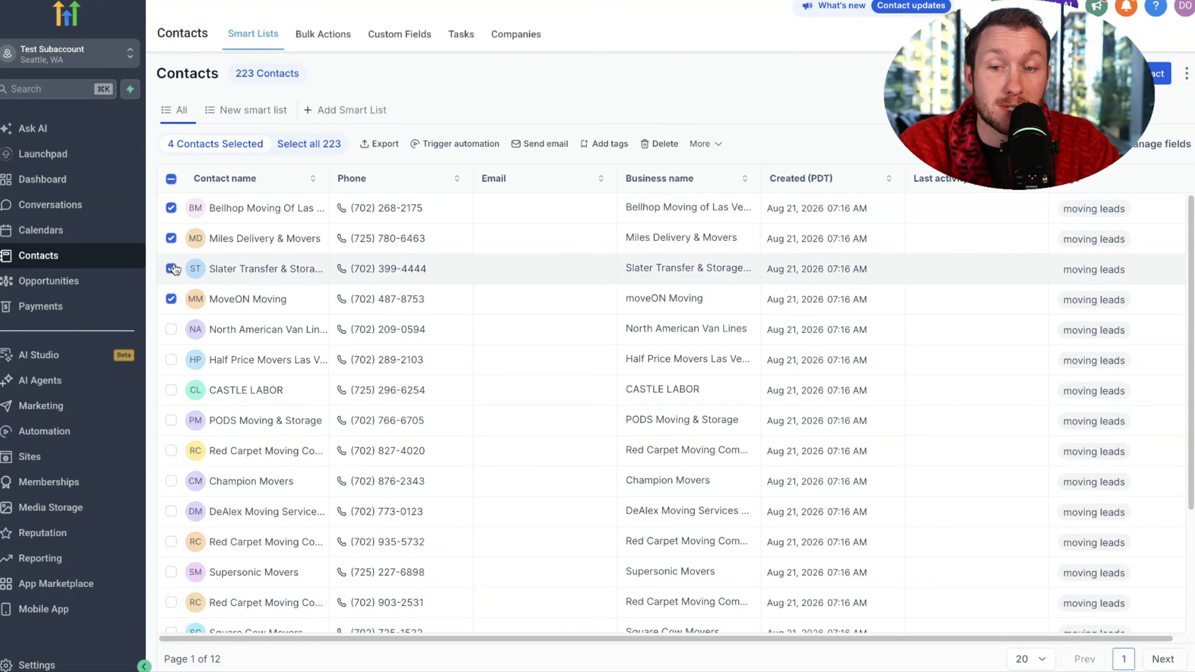
{"action": "left_click", "coordinate": [170, 329]}
{"action": "left_click", "coordinate": [170, 360]}
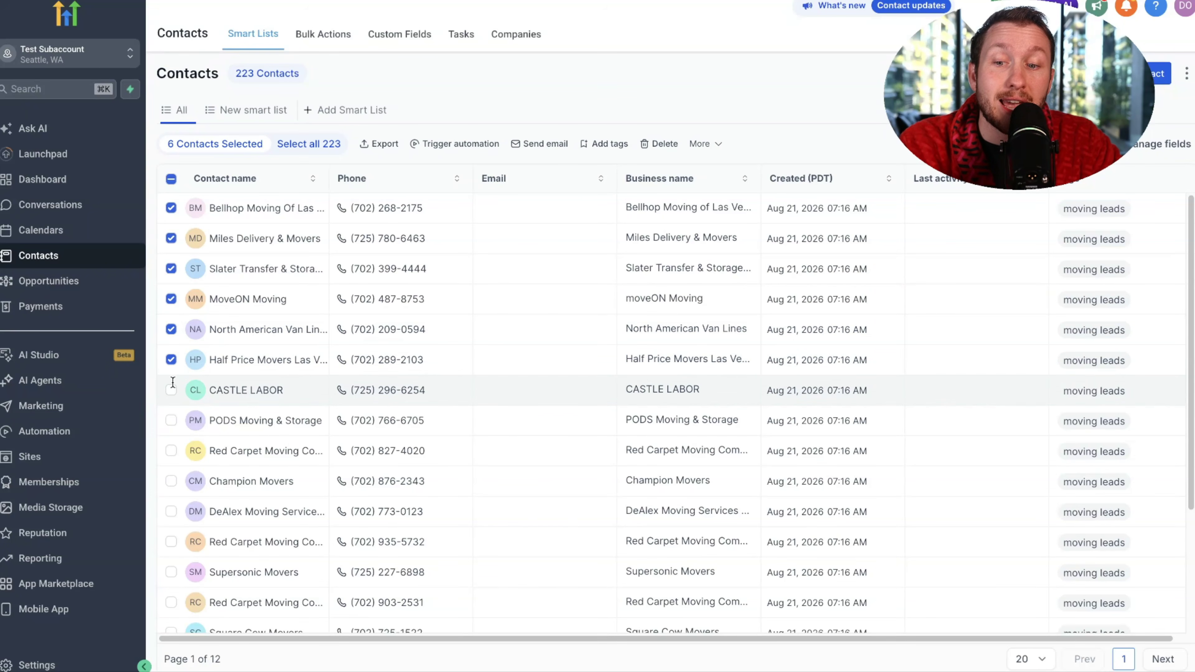
{"action": "left_click", "coordinate": [171, 390]}
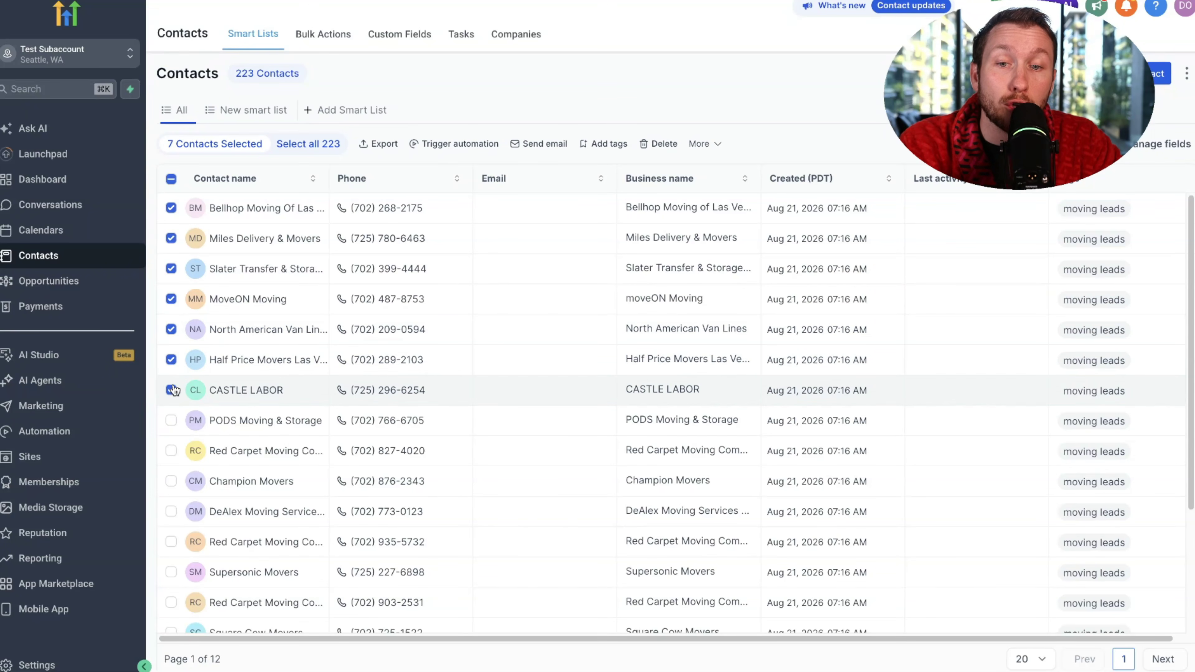
Step: Set up an automation for the selected contacts using the Voicemail Drop workflow and action name "Calling leads", and close it without submitting
{"action": "left_click", "coordinate": [449, 150]}
{"action": "left_click", "coordinate": [516, 344]}
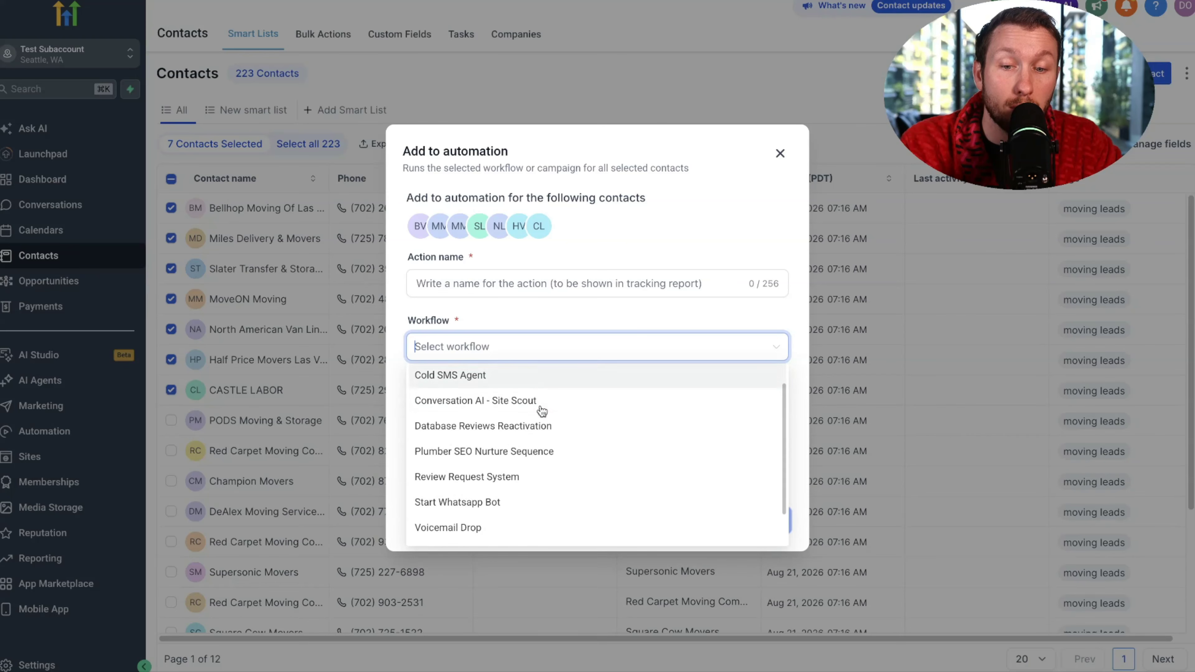
{"action": "scroll", "coordinate": [542, 411], "scroll_direction": "down", "scroll_amount": 2}
{"action": "left_click", "coordinate": [507, 481]}
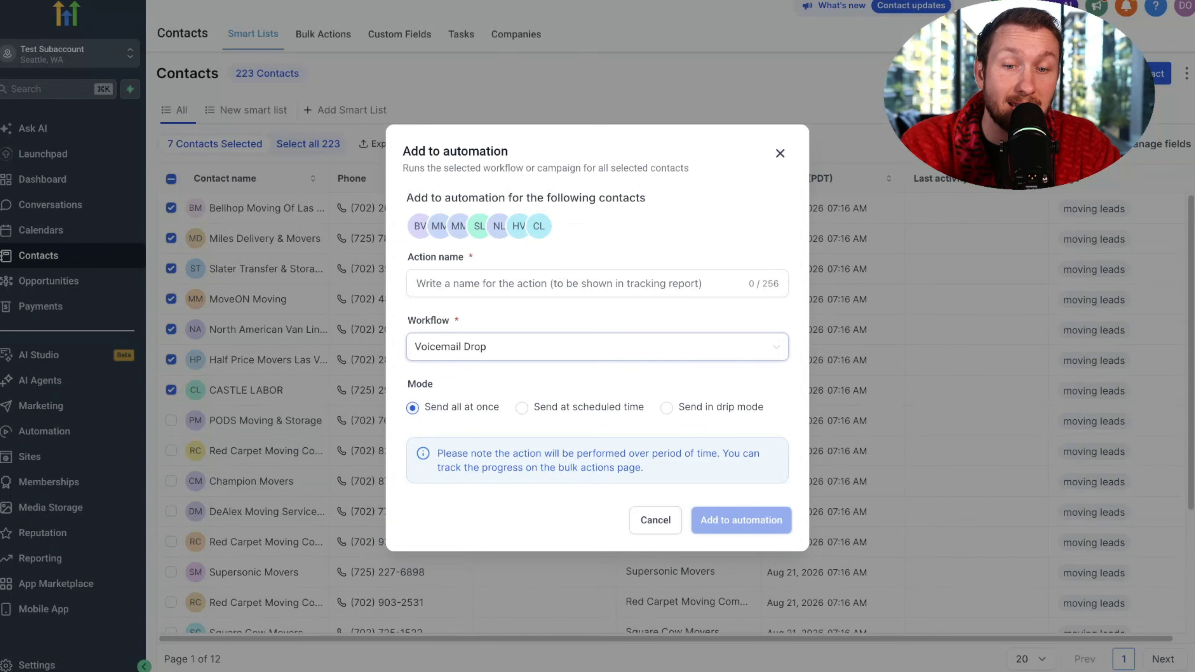
{"action": "left_click", "coordinate": [525, 290]}
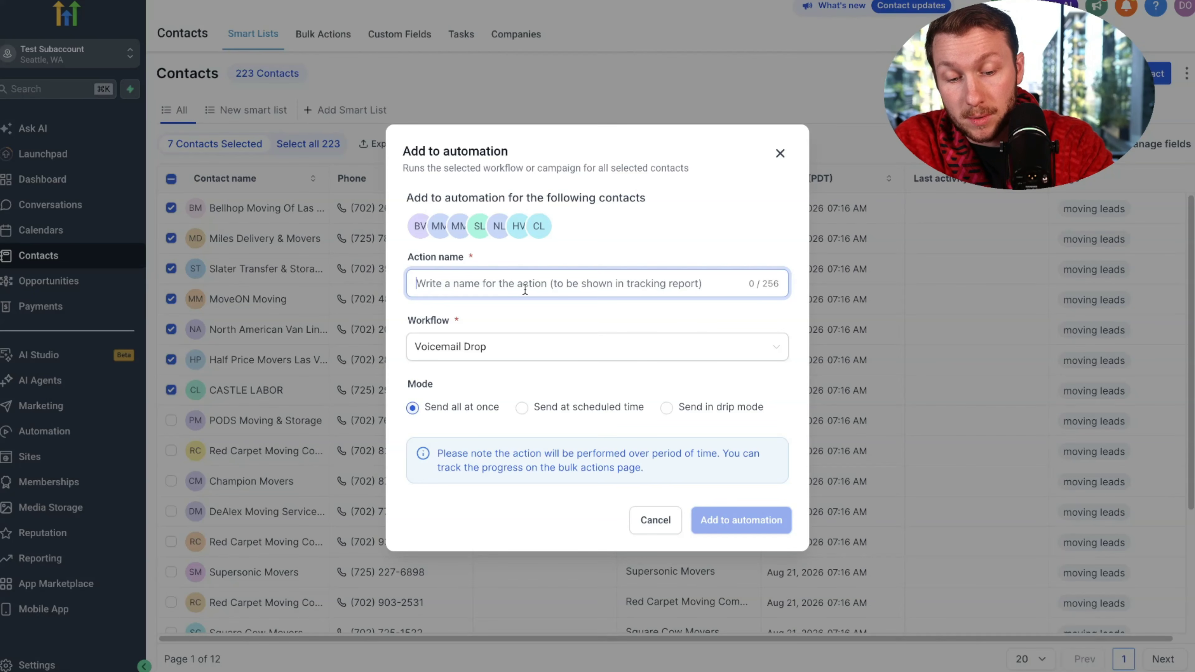
{"action": "type", "text": "Calling leads"}
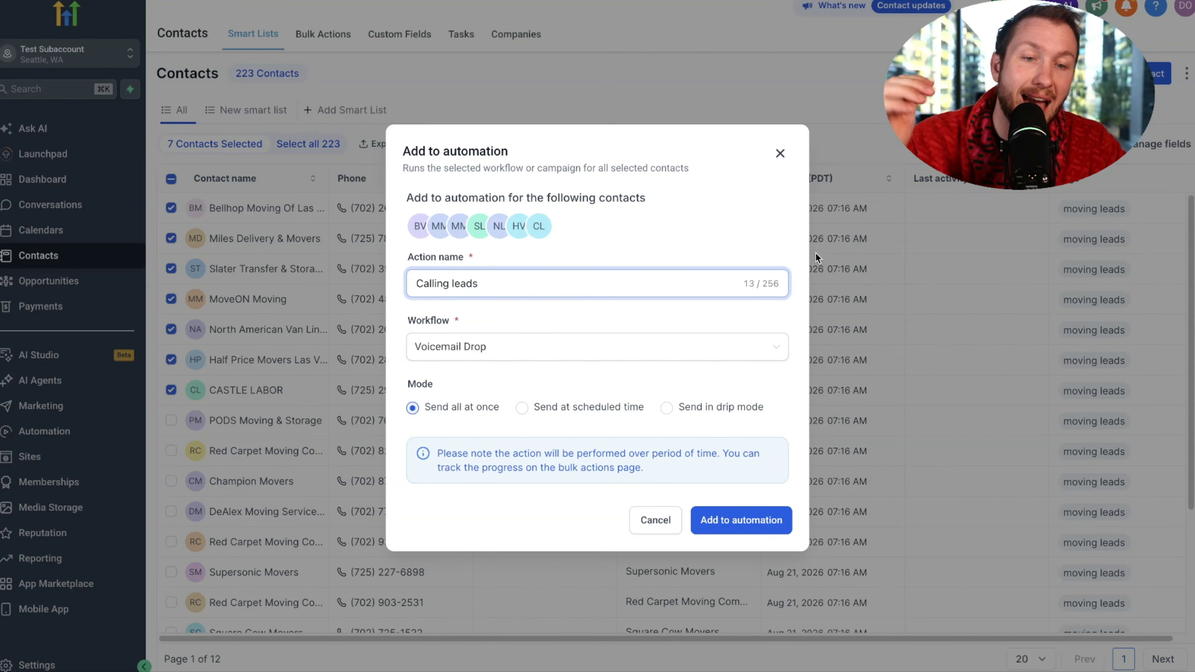
{"action": "left_click", "coordinate": [780, 153]}
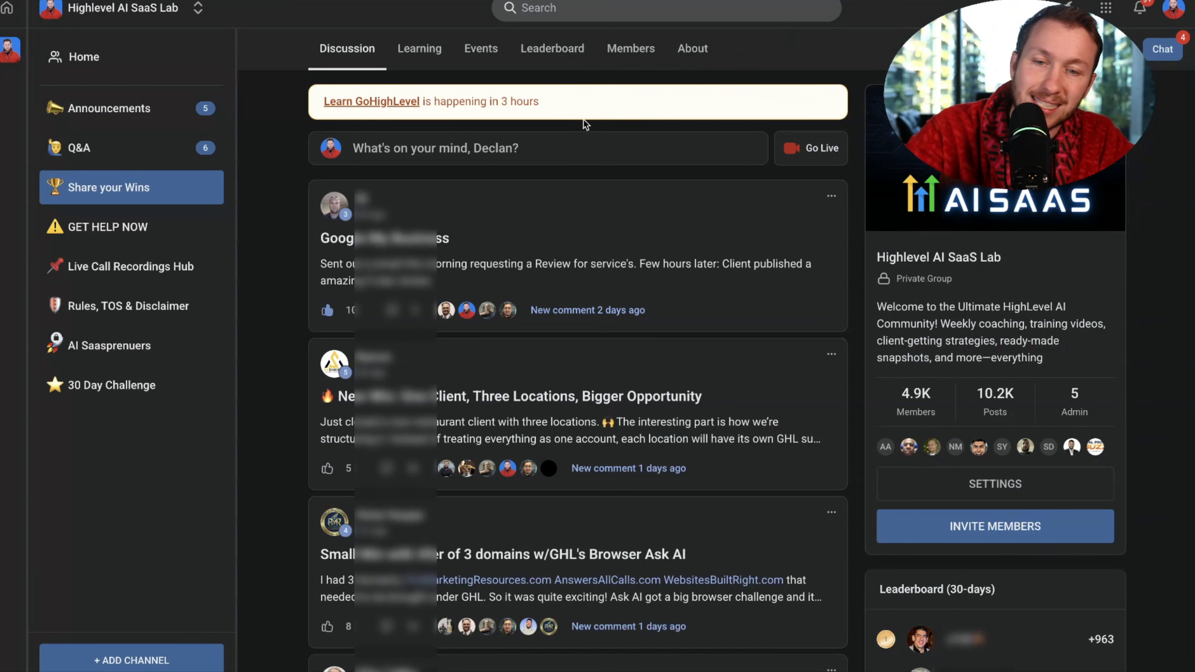
Step: View the events calendar of the Highlevel AI SaaS Lab community
{"action": "left_click", "coordinate": [482, 63]}
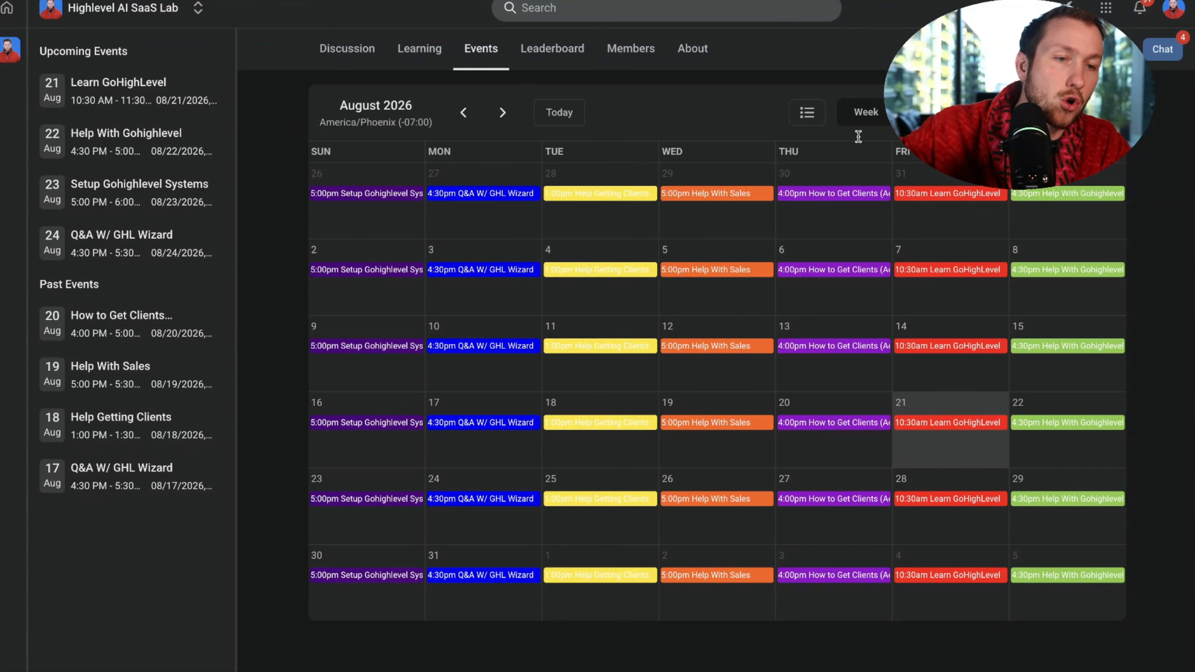